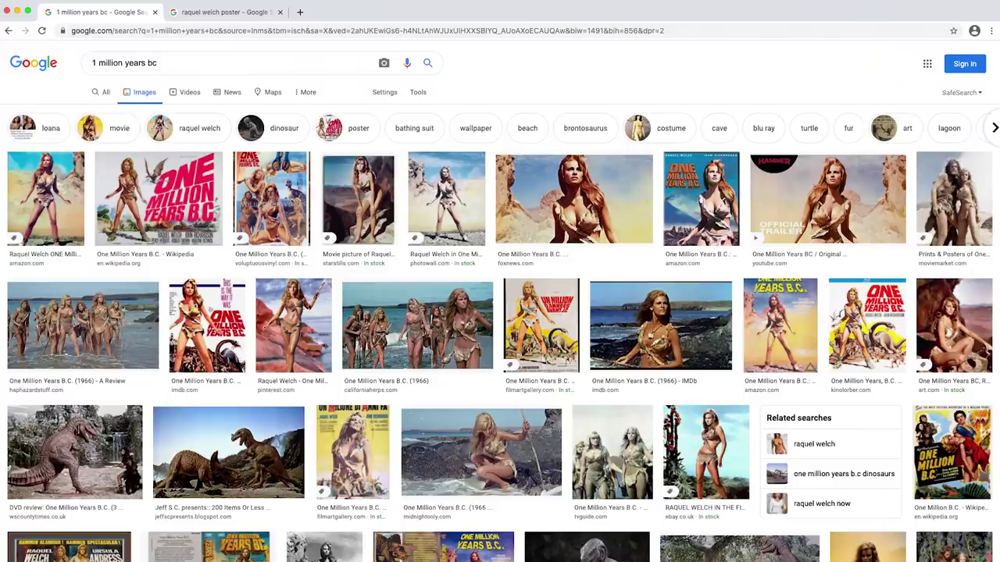
Switch to the Google Images tab with the One Million Years BC poster preview
key(ctrl+Tab)
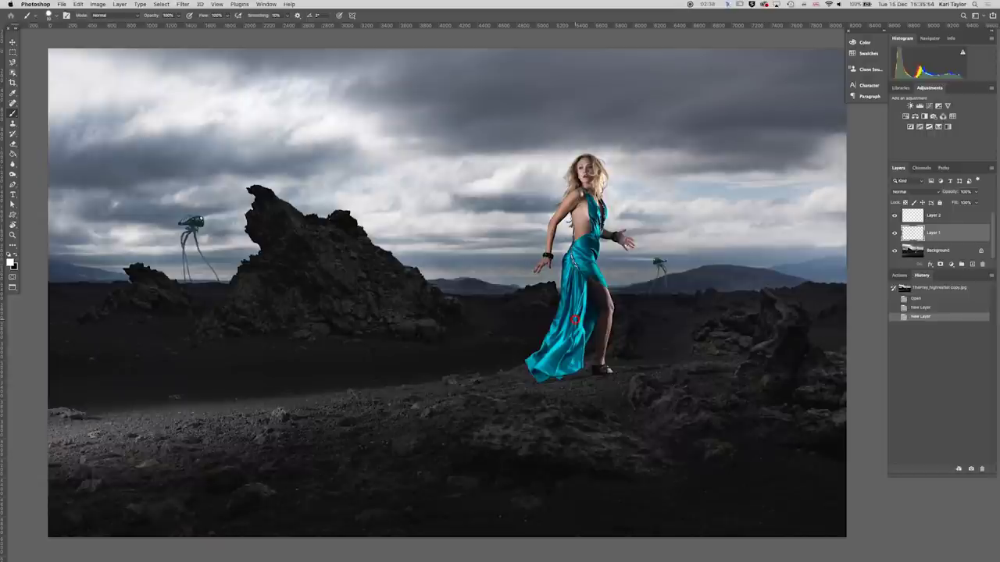
scroll(582, 276, up, 5)
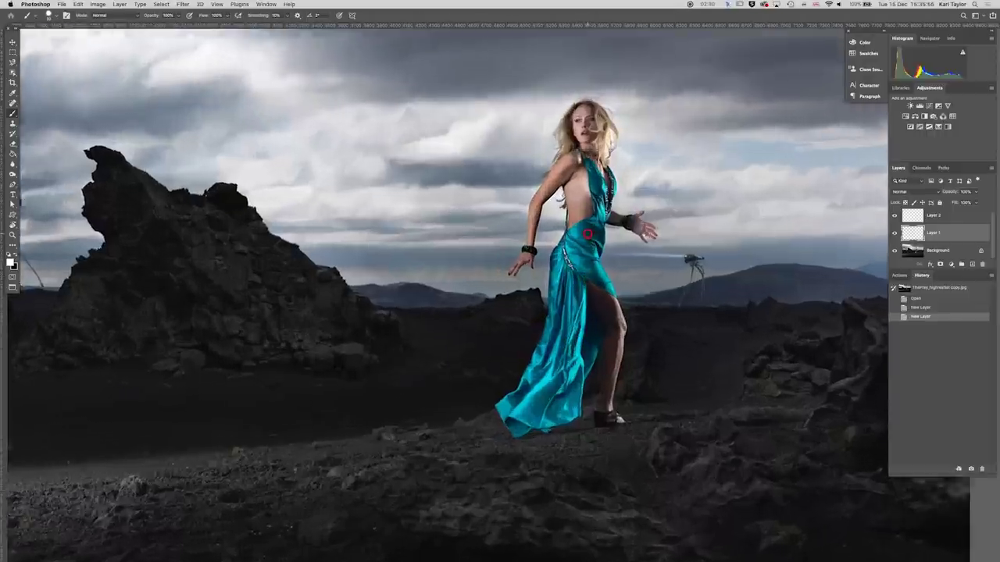
scroll(574, 216, up, 5)
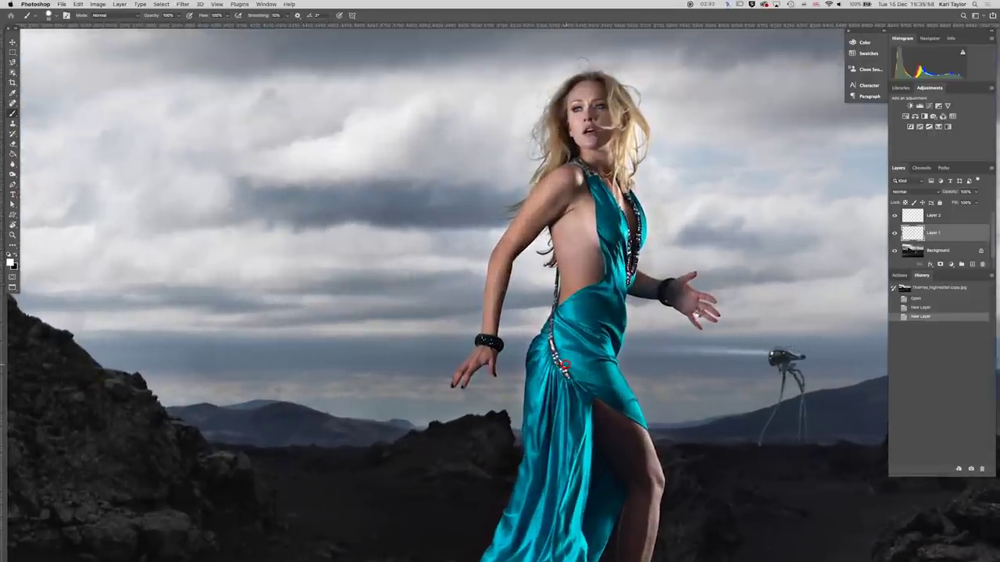
scroll(579, 330, up, 2)
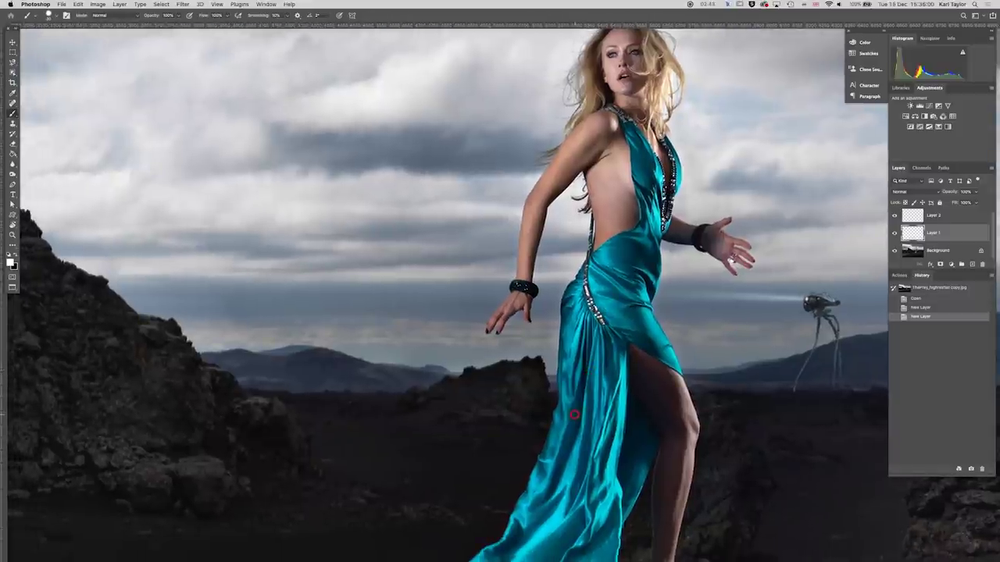
scroll(589, 412, up, 1)
scroll(666, 396, down, 5)
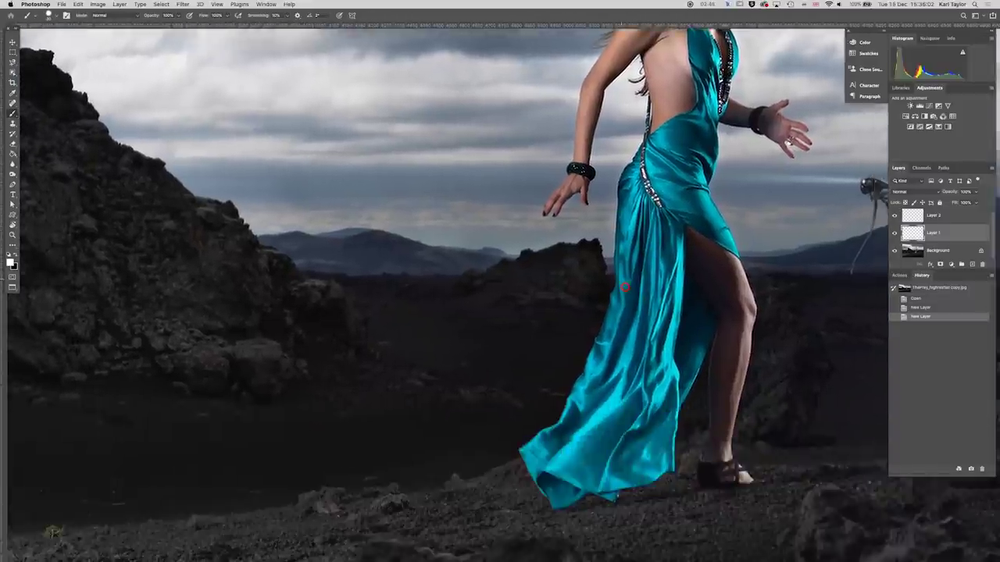
scroll(666, 396, down, 6)
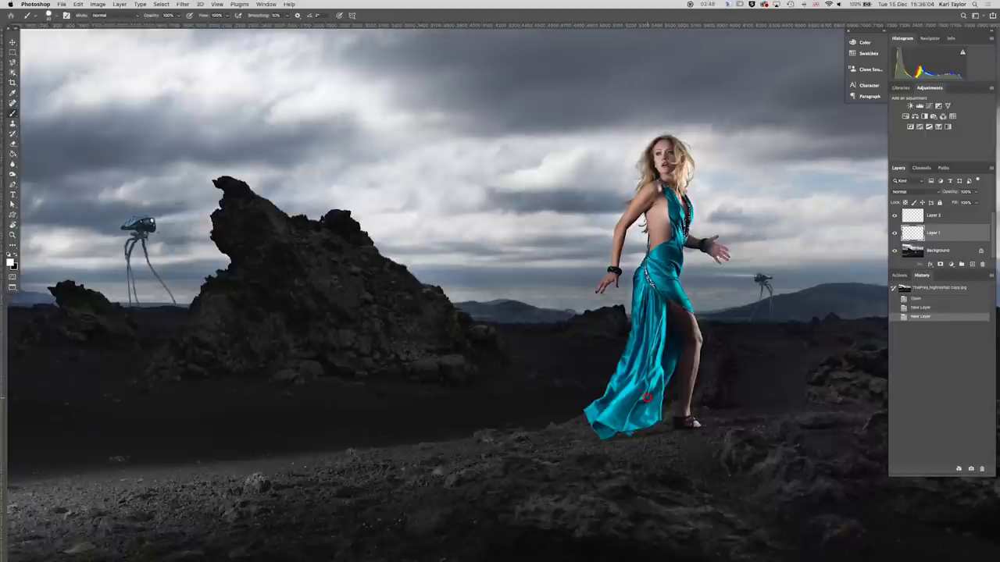
scroll(645, 423, down, 3)
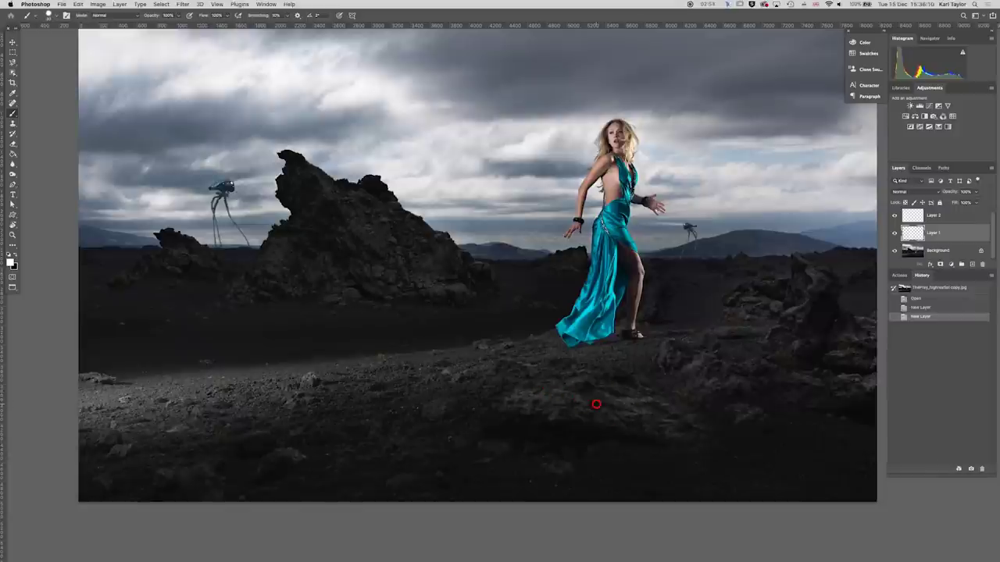
scroll(596, 404, up, 5)
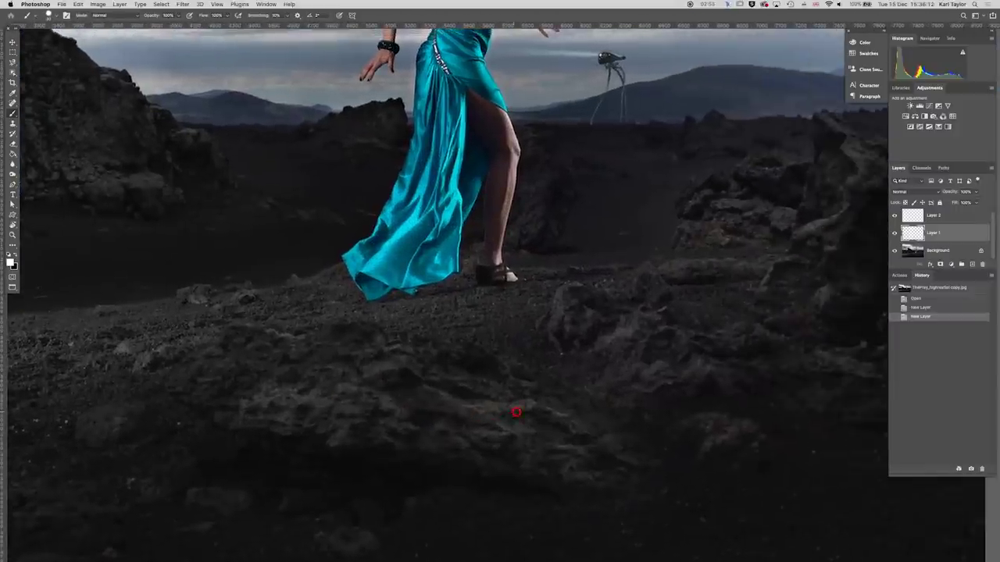
scroll(517, 411, up, 3)
scroll(516, 412, right, 3)
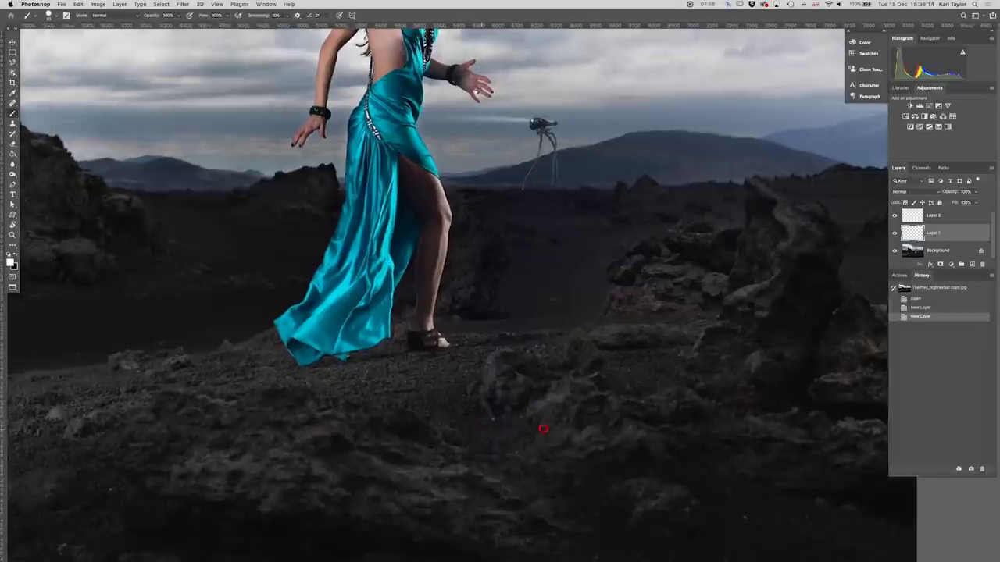
scroll(543, 429, left, 4)
scroll(737, 297, up, 2)
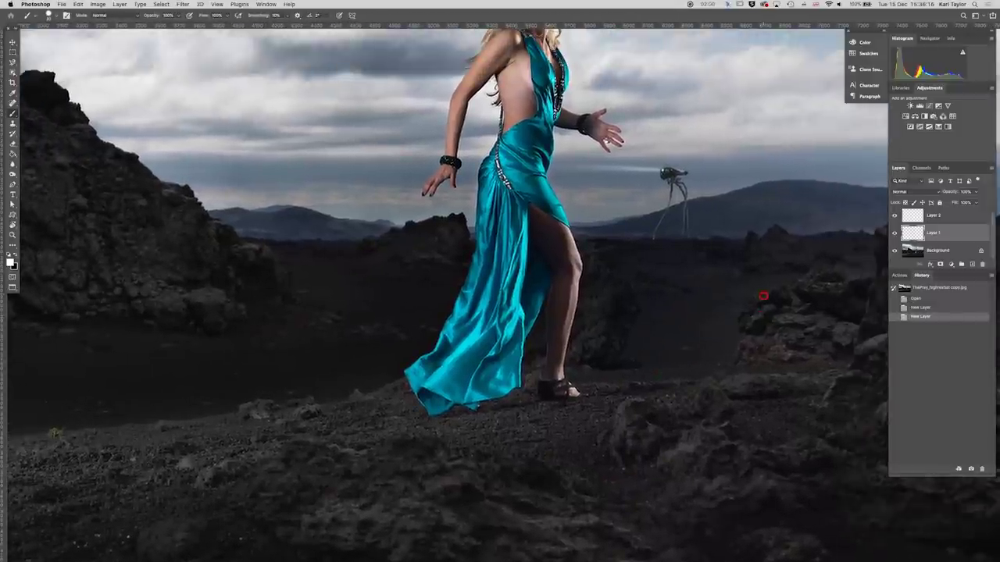
scroll(536, 351, left, 10)
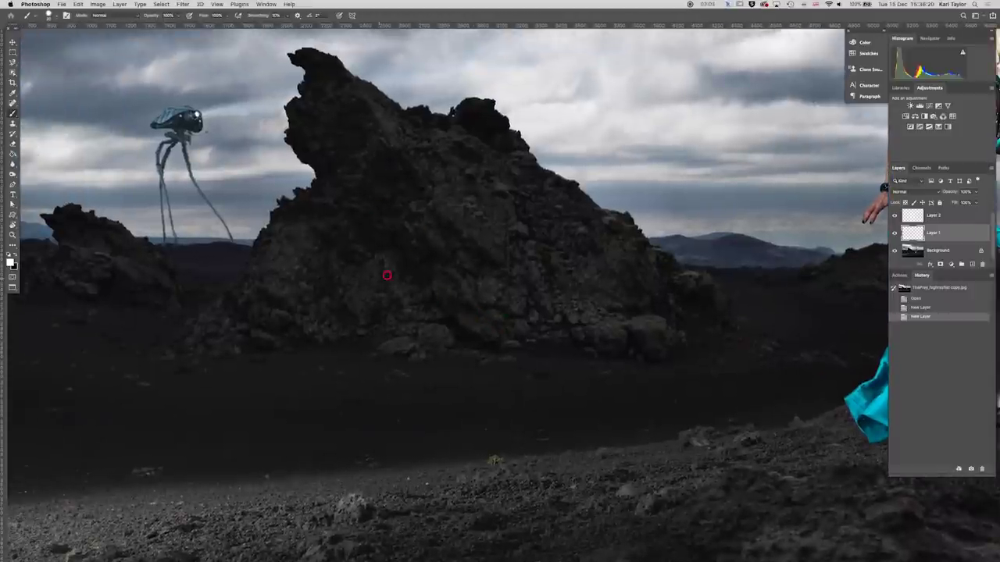
scroll(387, 275, left, 3)
scroll(387, 275, down, 1)
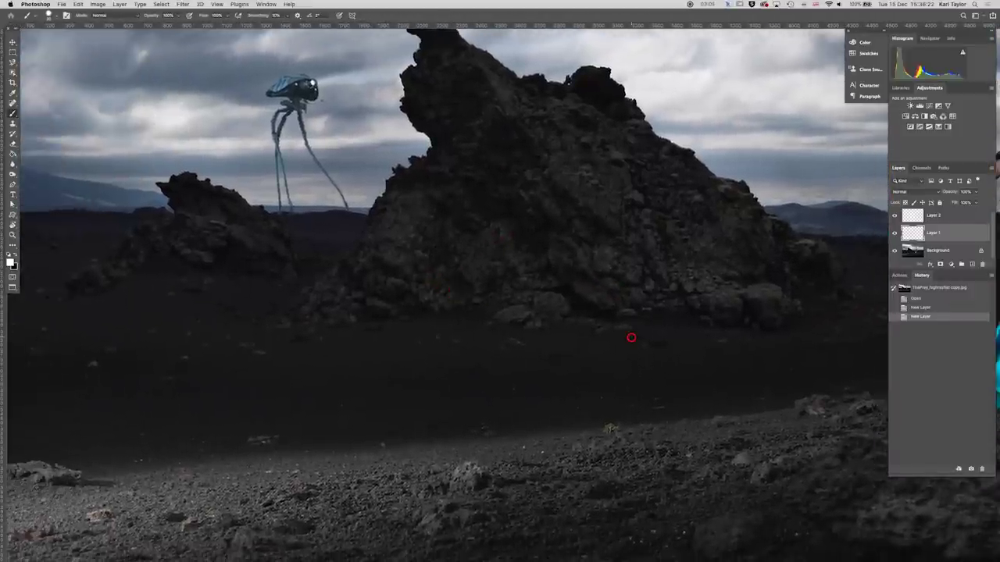
scroll(631, 337, down, 1)
scroll(639, 340, down, 1)
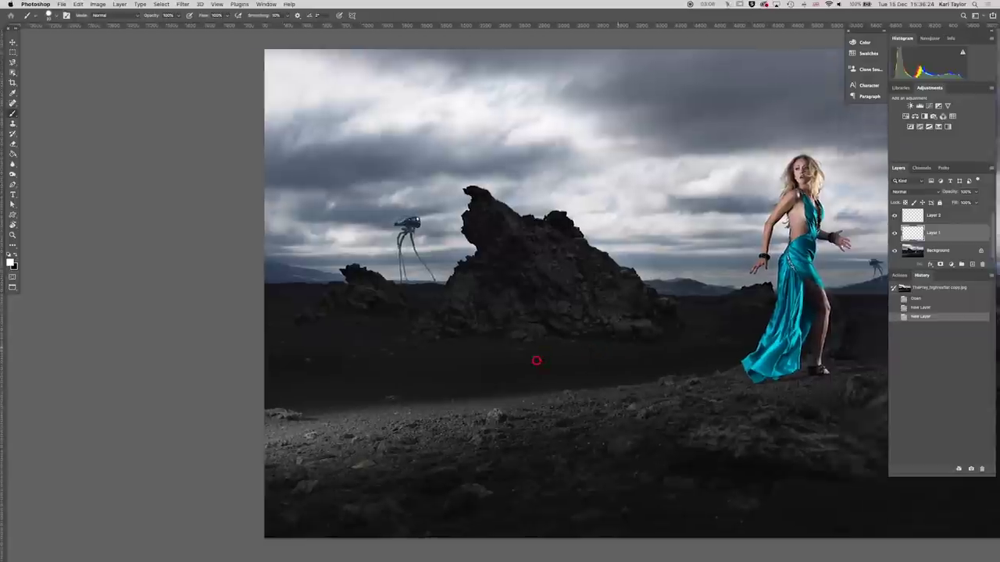
scroll(535, 359, right, 5)
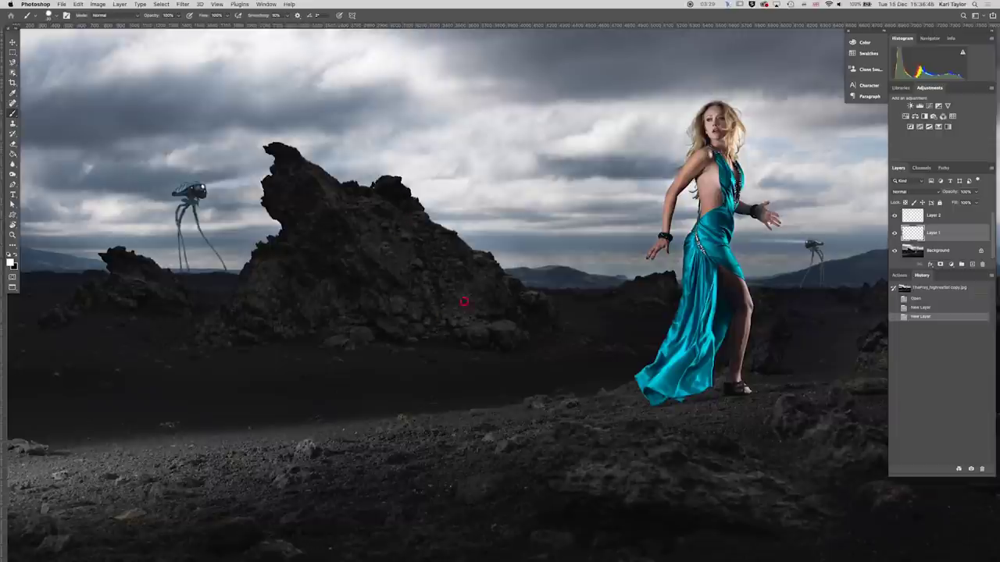
key(super+0)
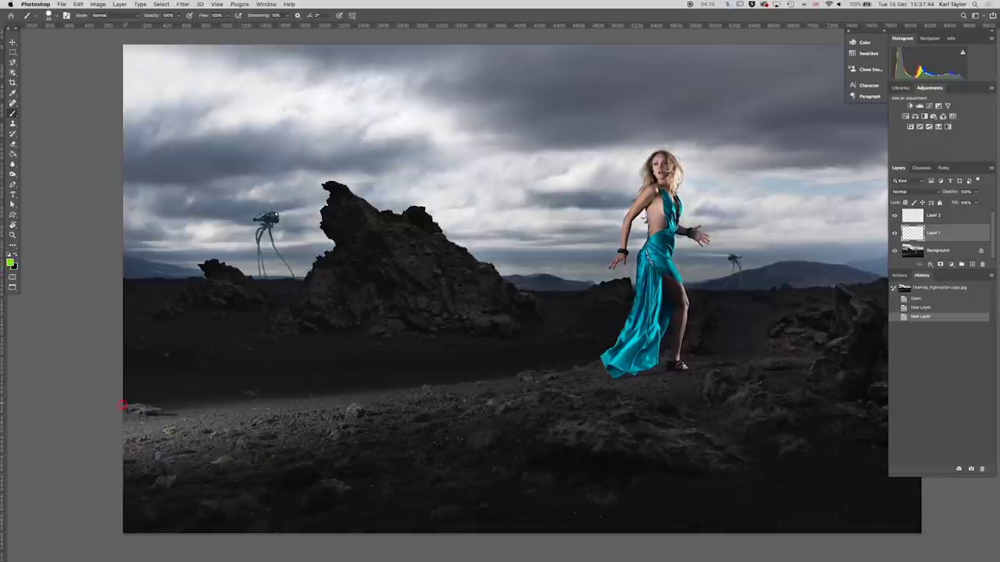
Paint a green arrow across the left foreground on Layer 1, then hide Layer 1
mouse_move(123, 408)
mouse_down()
mouse_move(315, 381)
mouse_move(284, 374)
mouse_move(321, 383)
mouse_move(283, 403)
mouse_up()
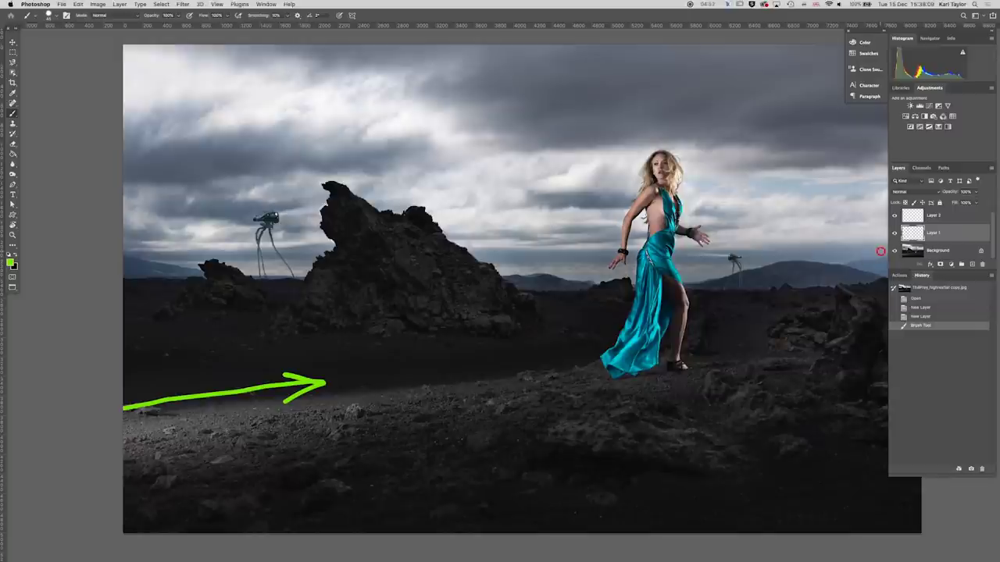
click(894, 233)
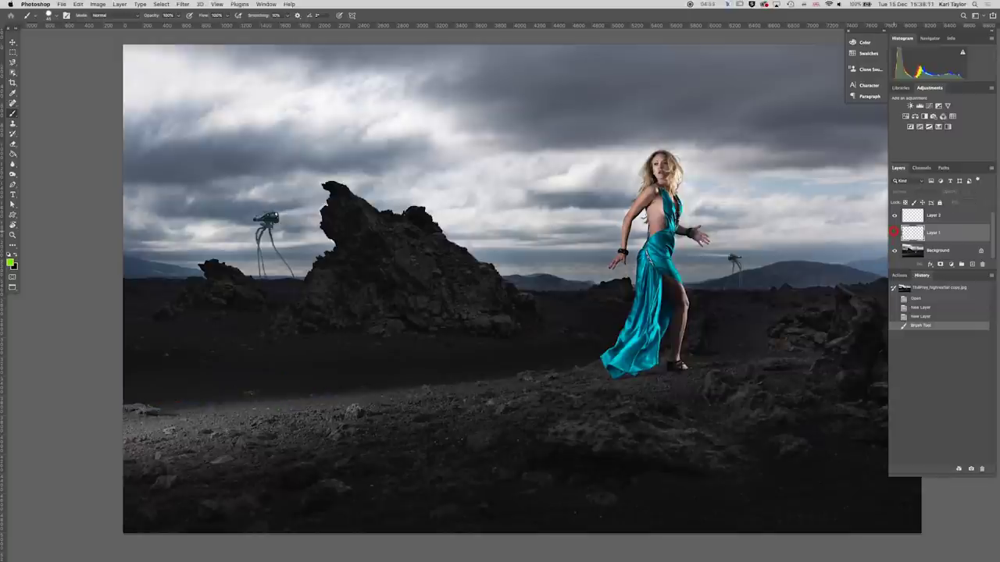
click(894, 233)
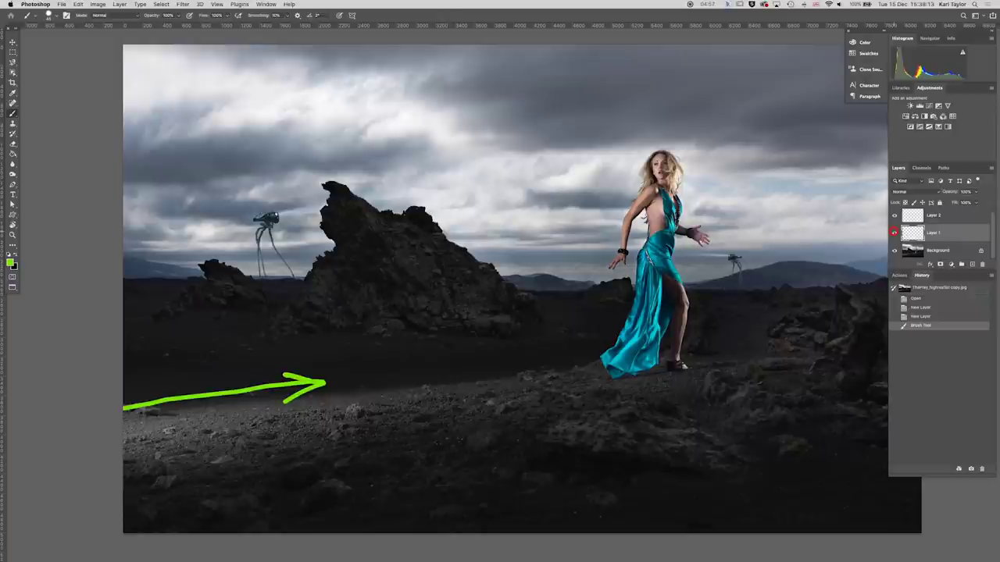
click(894, 233)
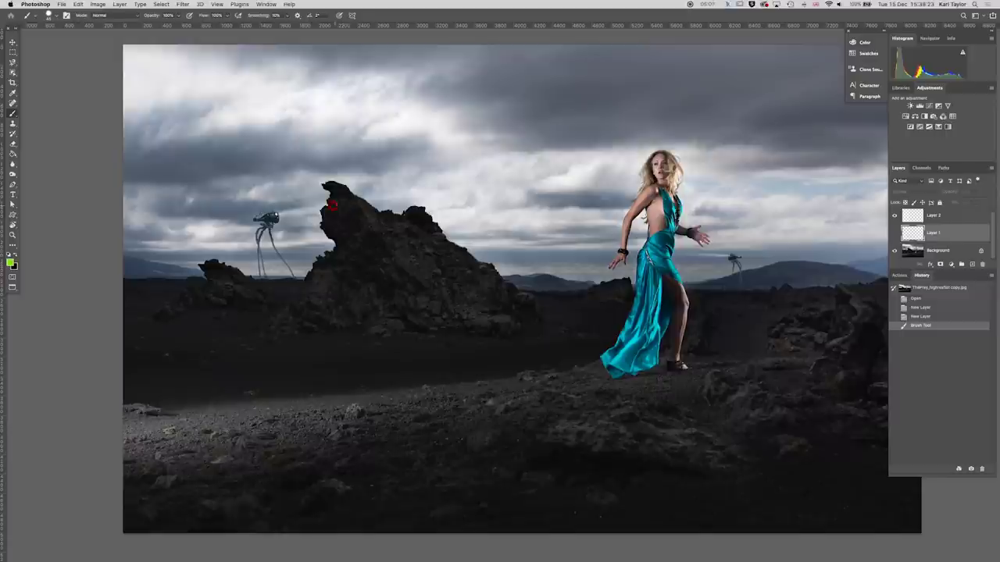
scroll(321, 210, up, 5)
scroll(321, 211, up, 2)
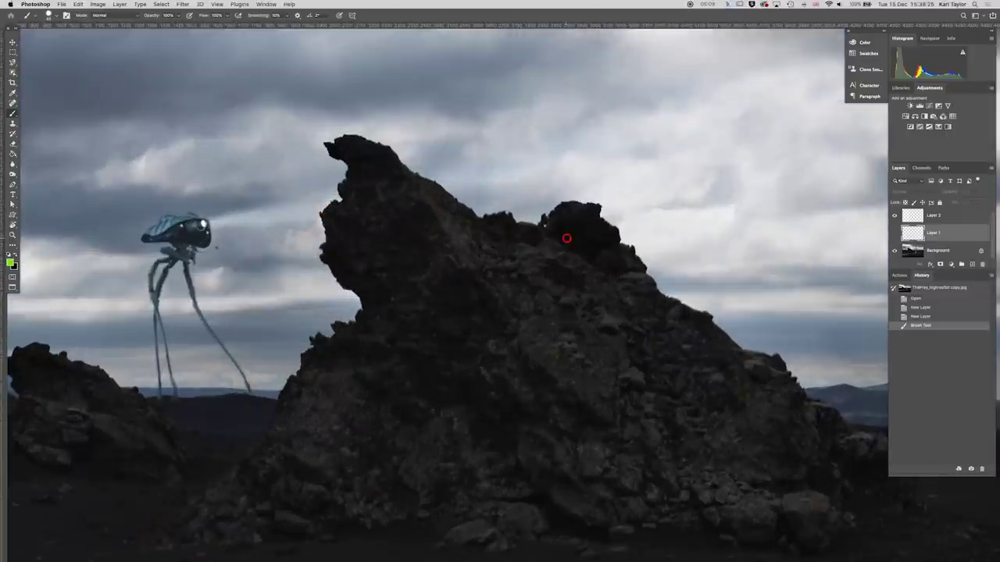
scroll(565, 230, right, 10)
scroll(454, 198, down, 1)
scroll(508, 234, right, 8)
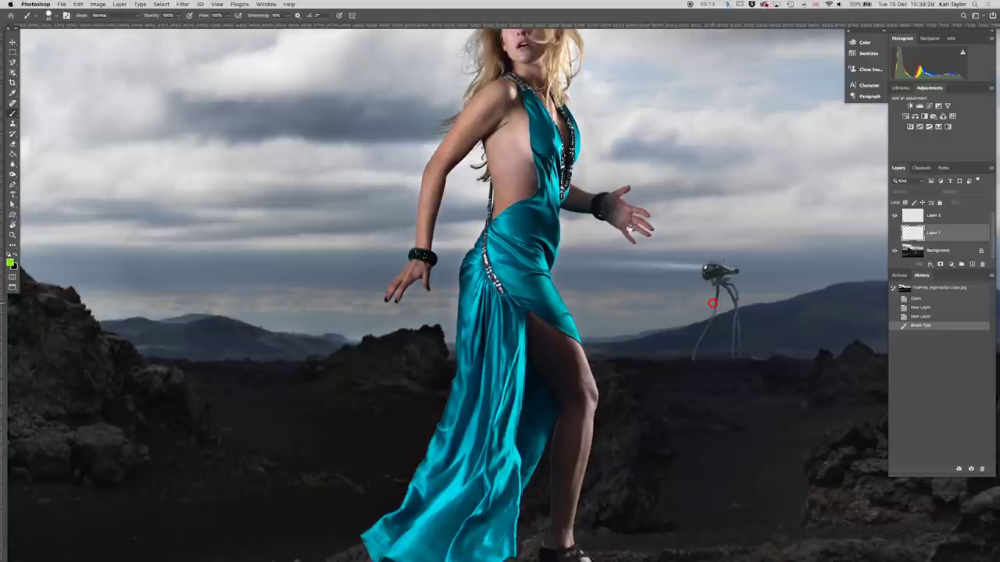
scroll(712, 303, down, 2)
scroll(701, 309, down, 3)
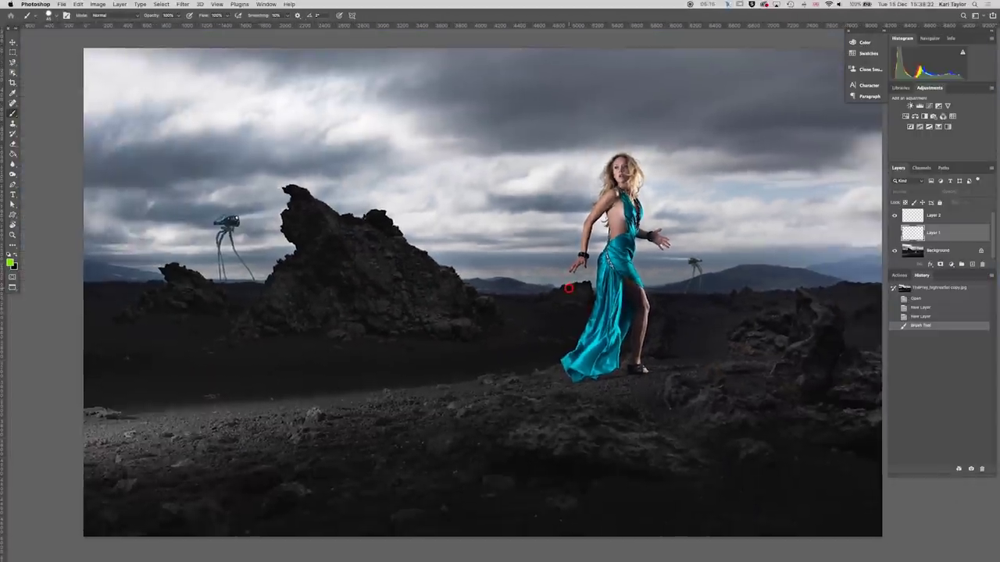
drag(569, 288, 567, 284)
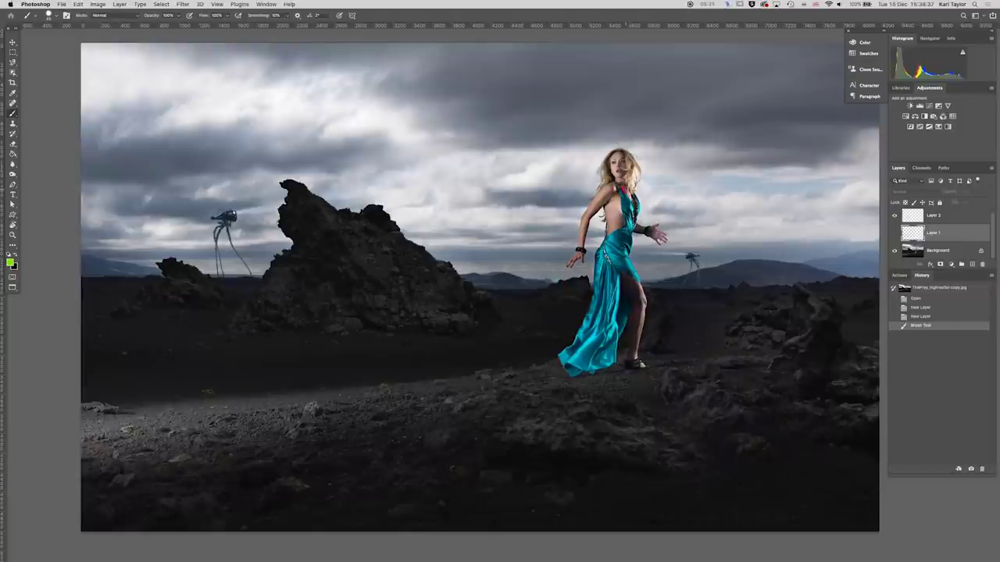
scroll(618, 189, up, 4)
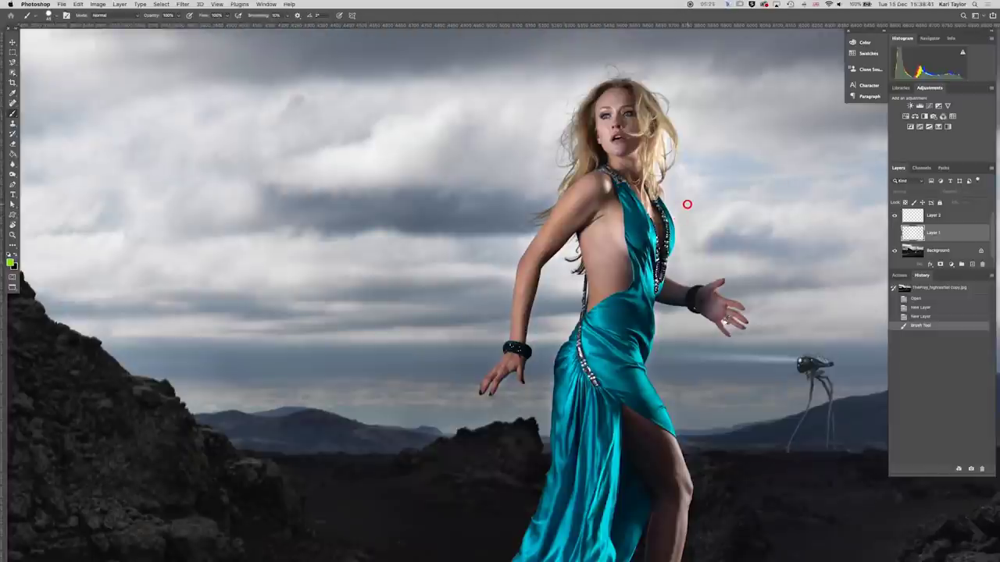
scroll(693, 227, down, 4)
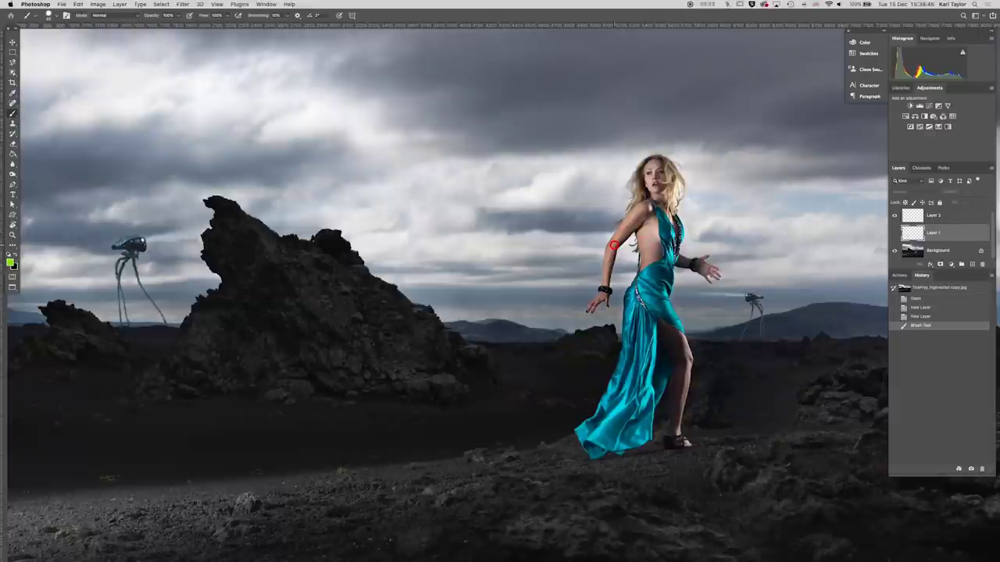
scroll(594, 273, down, 1)
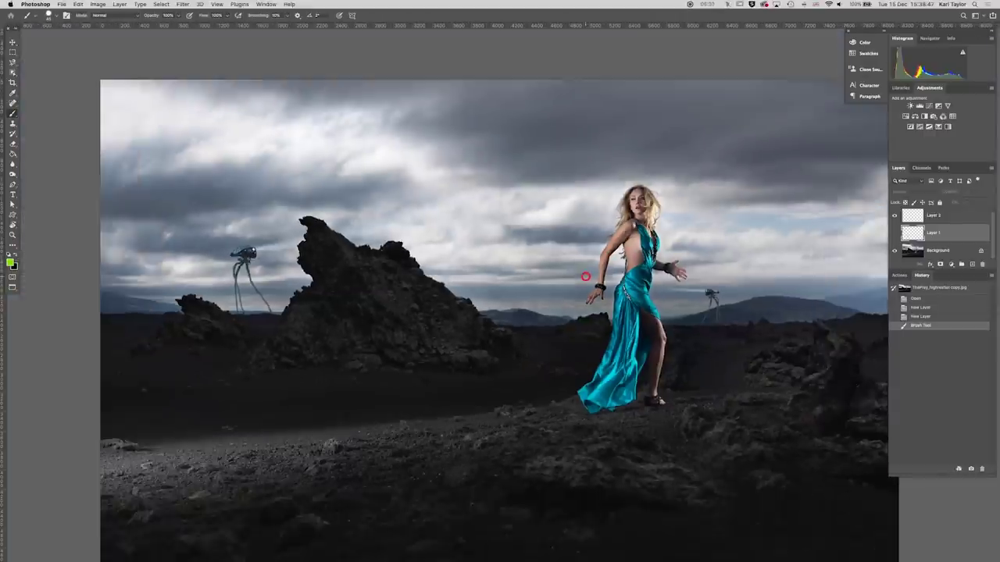
scroll(547, 263, down, 2)
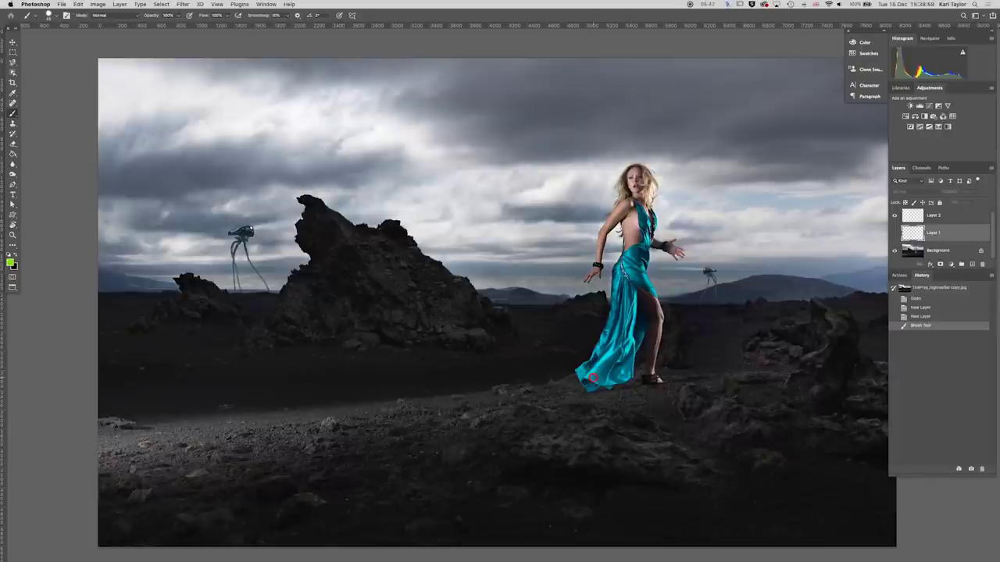
scroll(629, 249, up, 1)
scroll(634, 227, up, 2)
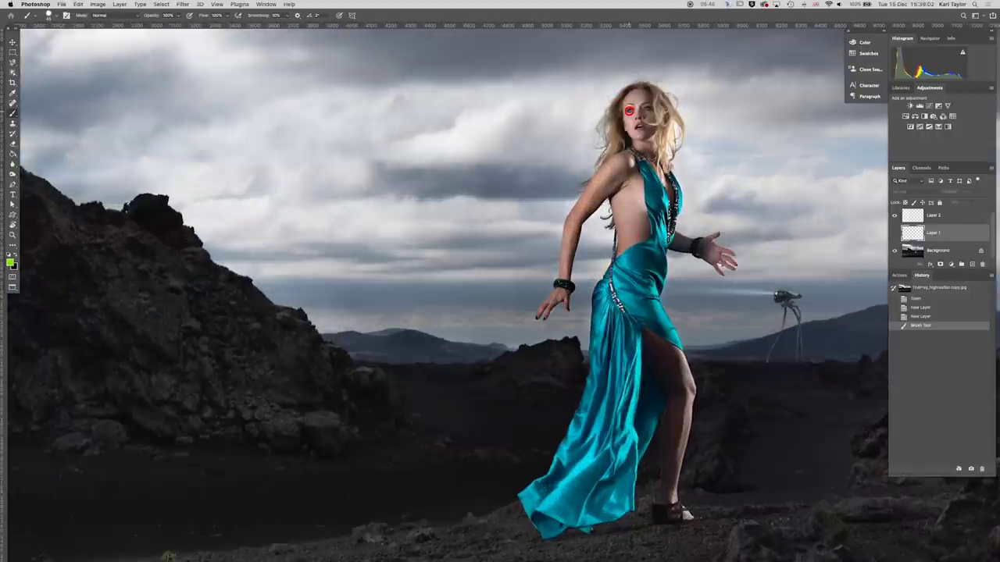
key(v)
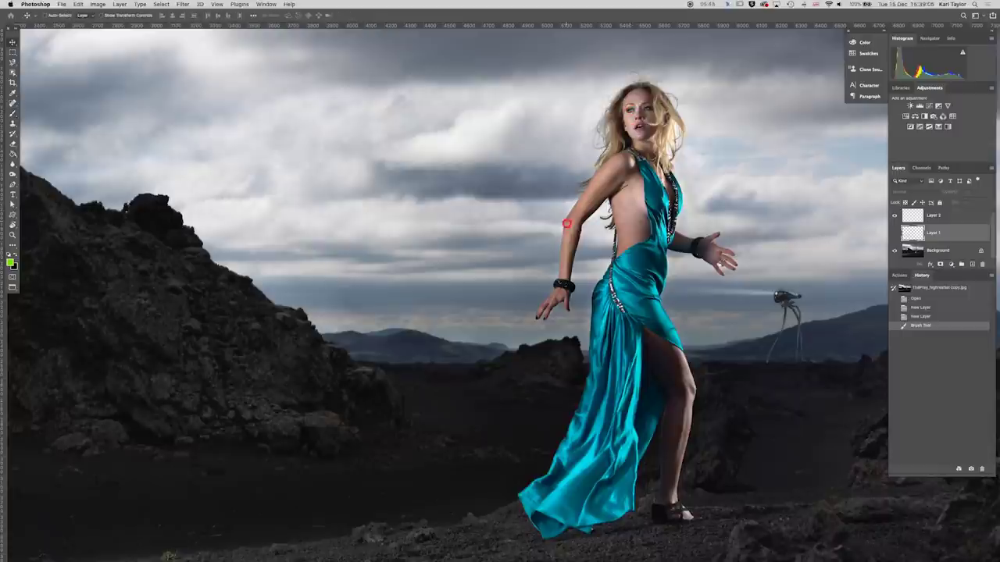
scroll(633, 117, up, 2)
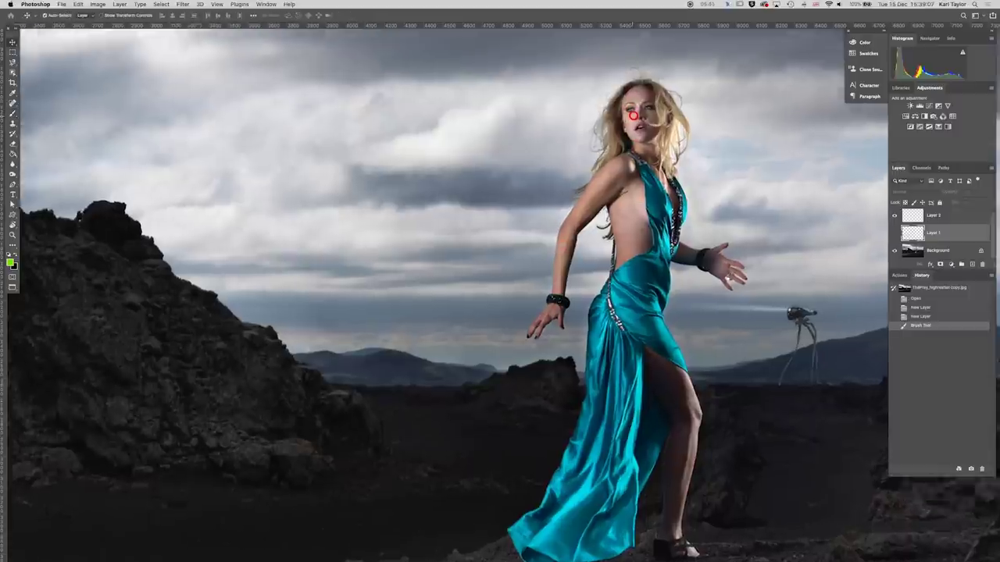
scroll(613, 329, down, 1)
drag(614, 329, 604, 198)
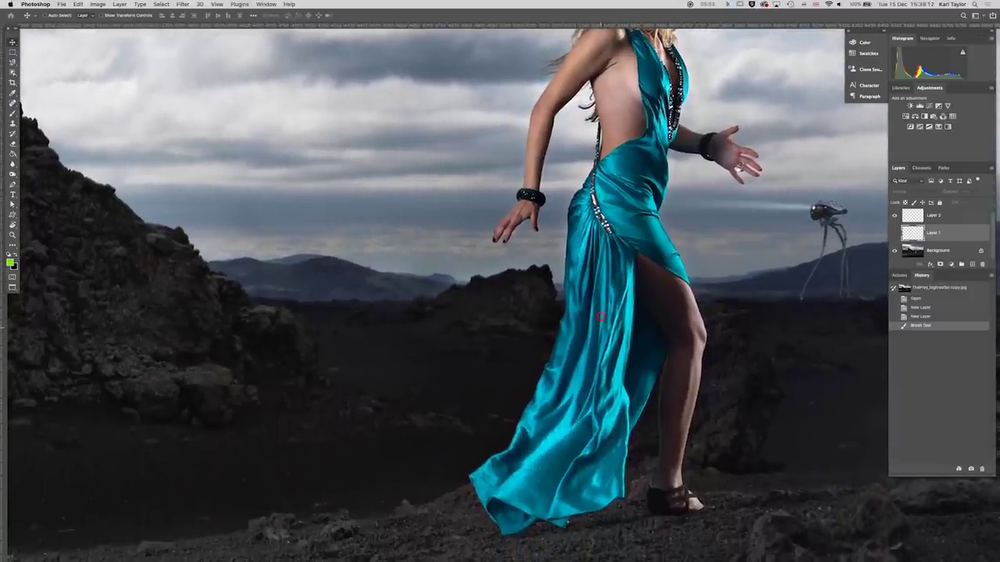
scroll(575, 378, down, 2)
scroll(574, 378, down, 1)
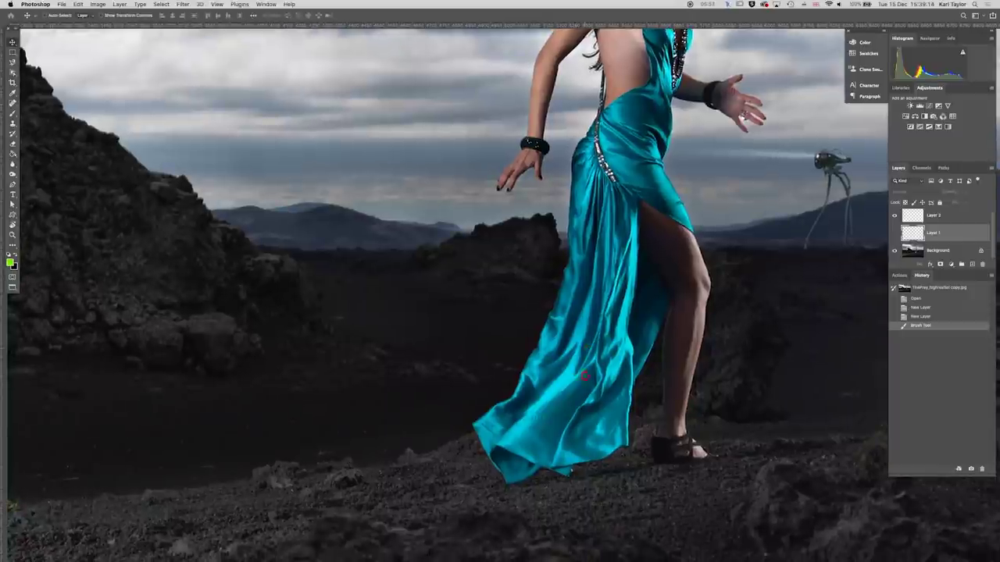
drag(633, 225, 621, 274)
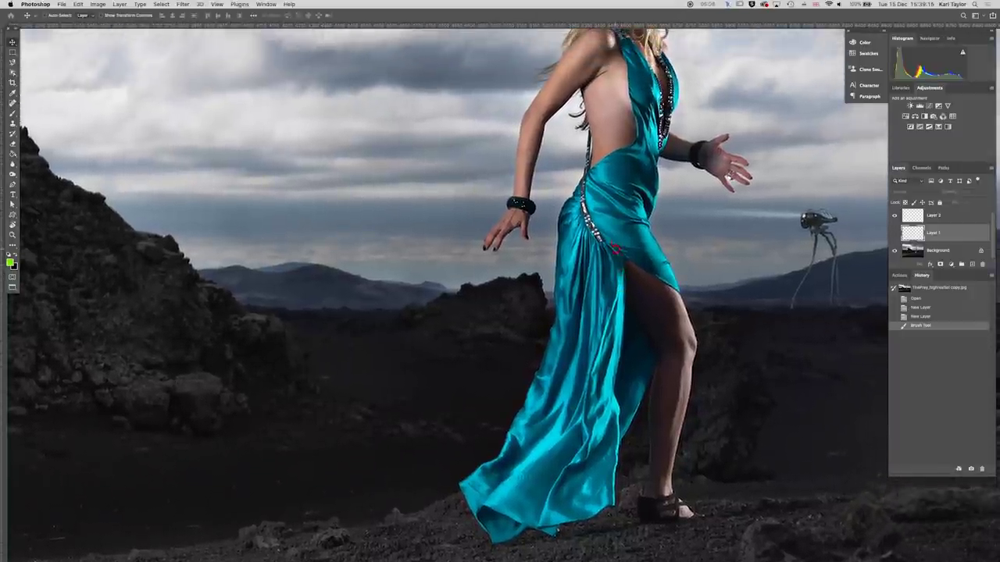
scroll(614, 248, up, 5)
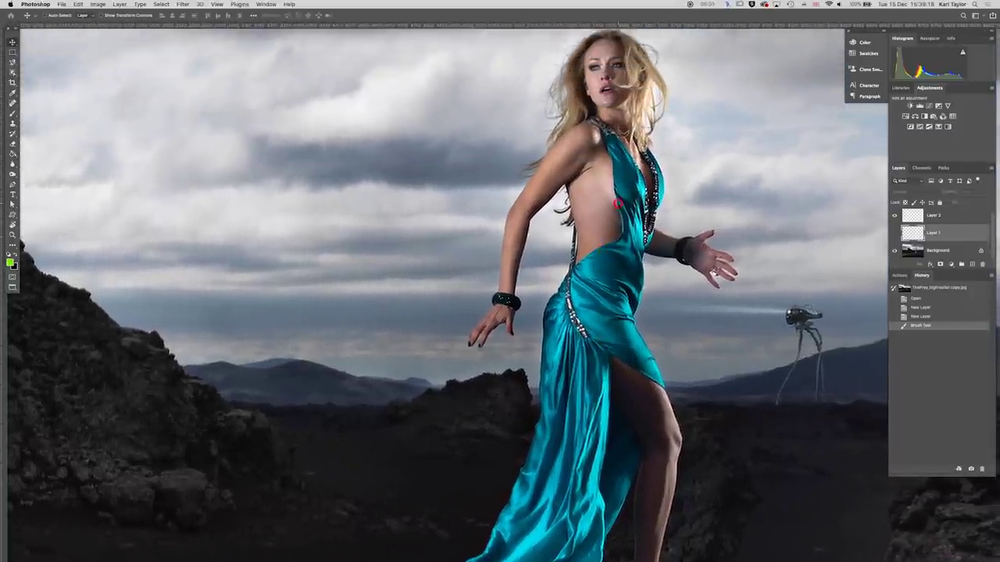
scroll(617, 205, up, 1)
Brush two green arrows from the right edge toward the model, one in the sky and one at the horizon
scroll(619, 254, down, 2)
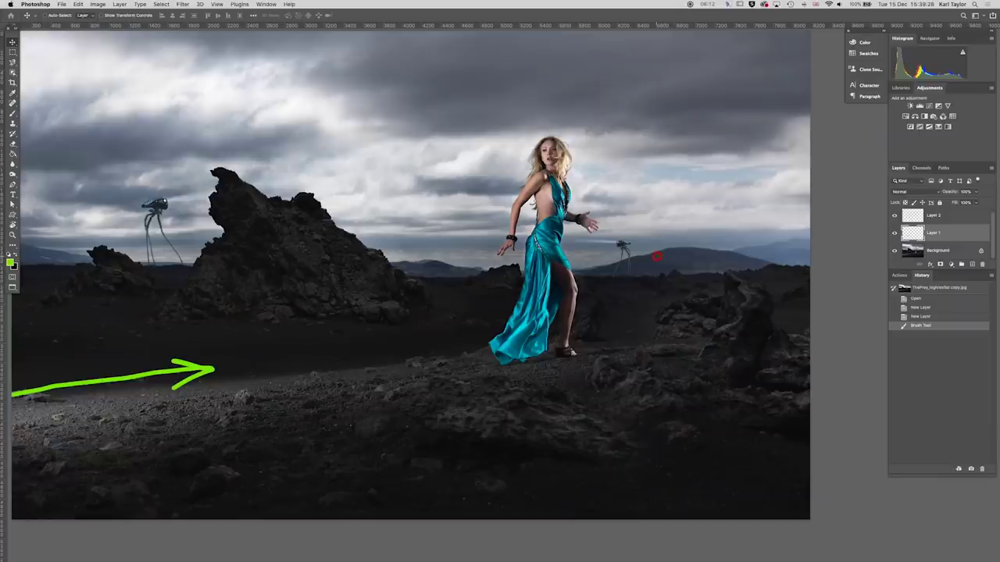
drag(656, 256, 592, 270)
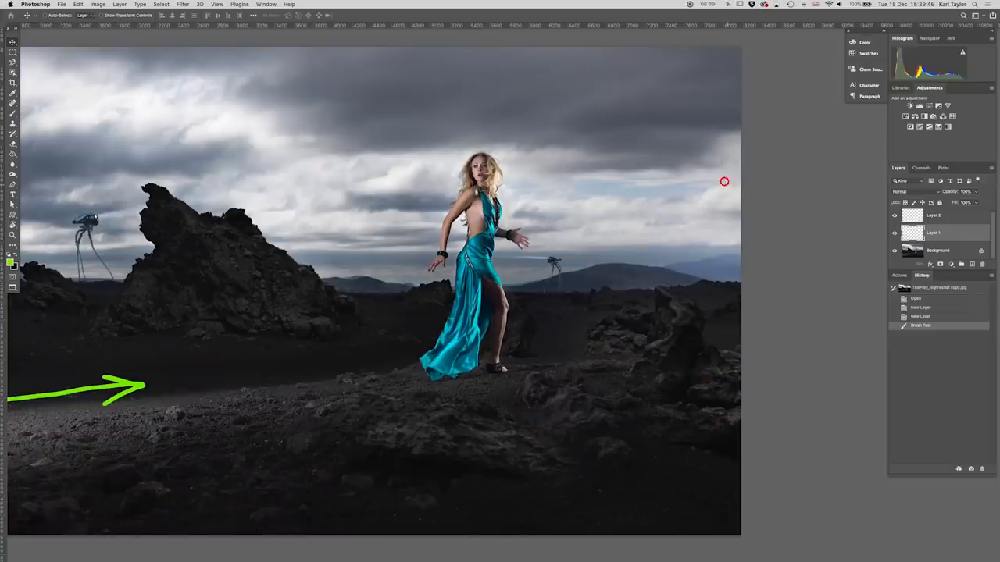
key(b)
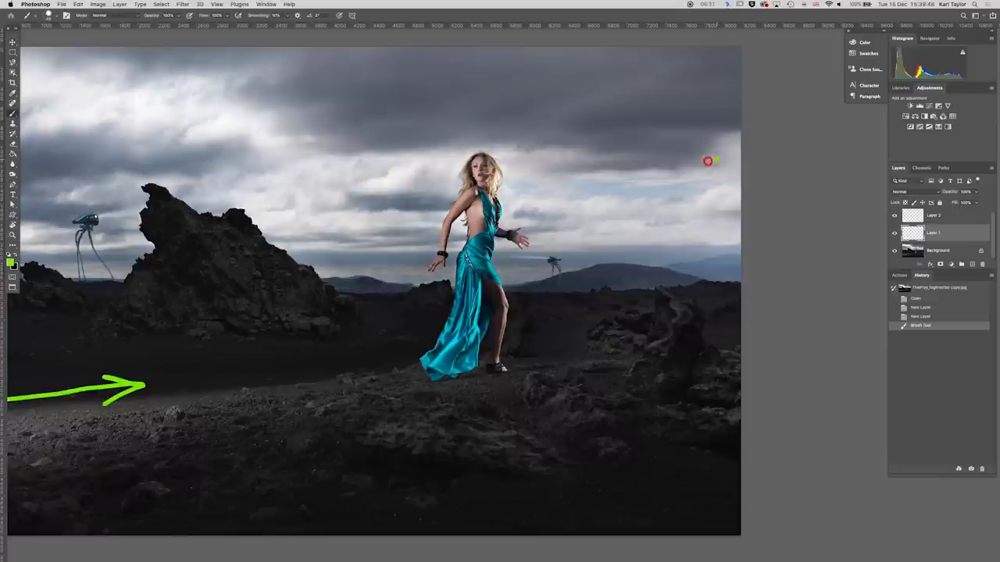
mouse_move(707, 161)
mouse_down()
mouse_move(577, 190)
mouse_move(586, 179)
mouse_move(598, 200)
mouse_up()
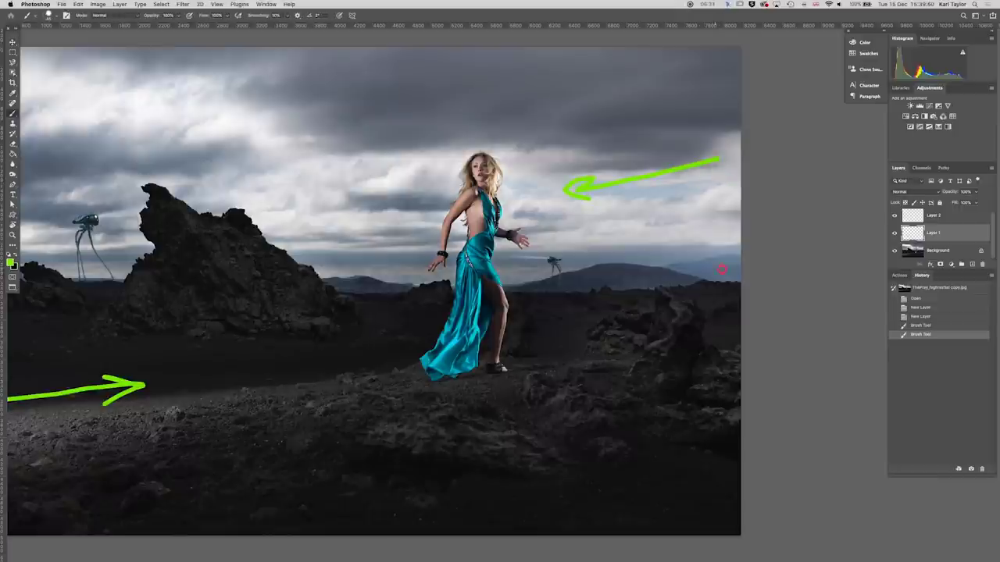
mouse_move(726, 269)
mouse_down()
mouse_move(578, 299)
mouse_move(597, 277)
mouse_move(573, 298)
mouse_move(598, 312)
mouse_up()
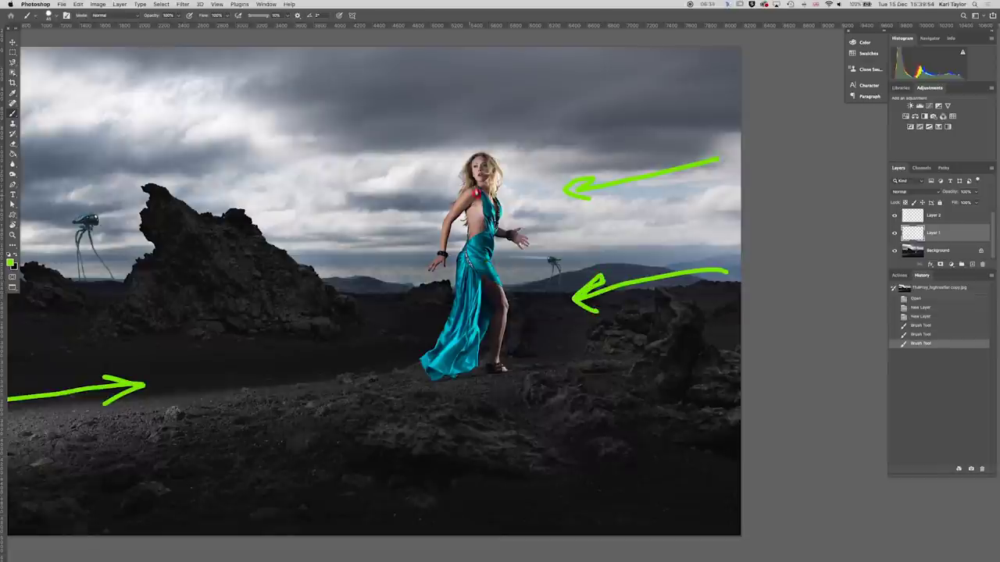
scroll(499, 182, up, 8)
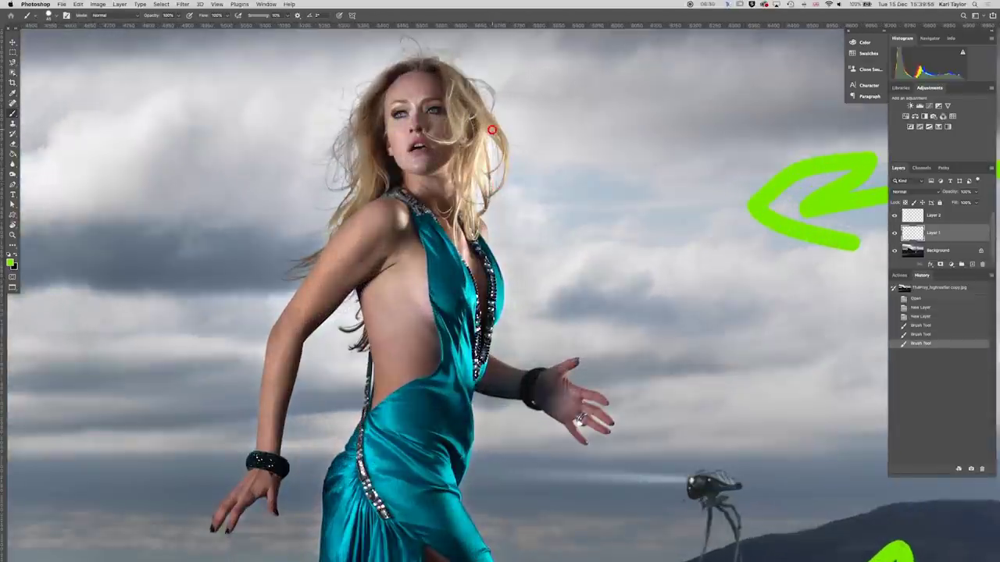
key(v)
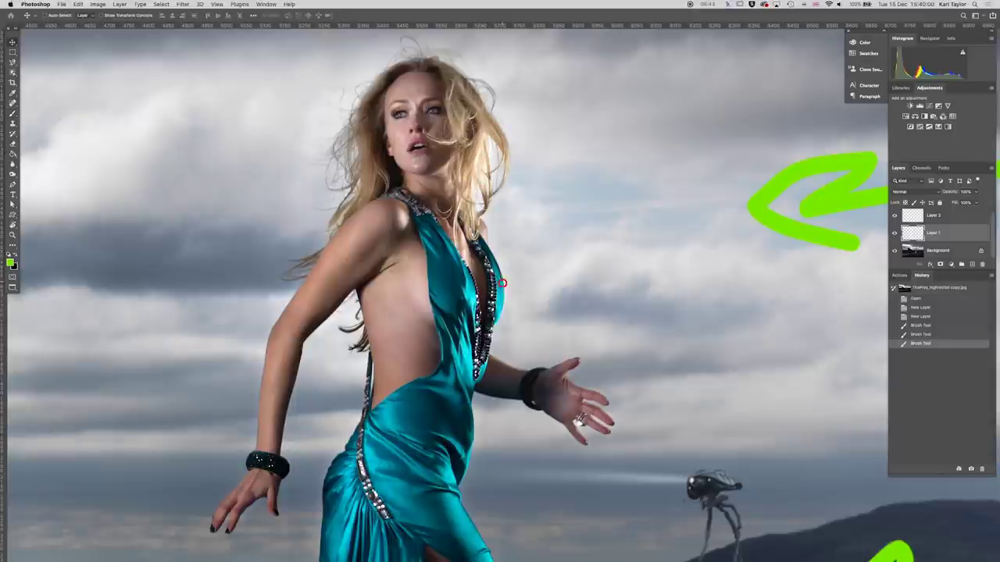
drag(494, 474, 539, 187)
drag(529, 372, 563, 367)
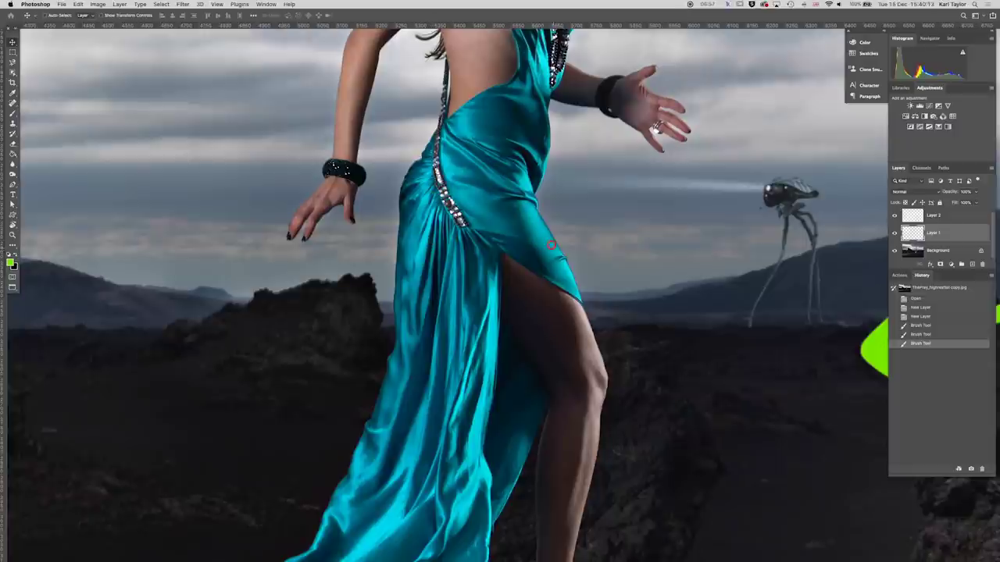
scroll(581, 196, up, 5)
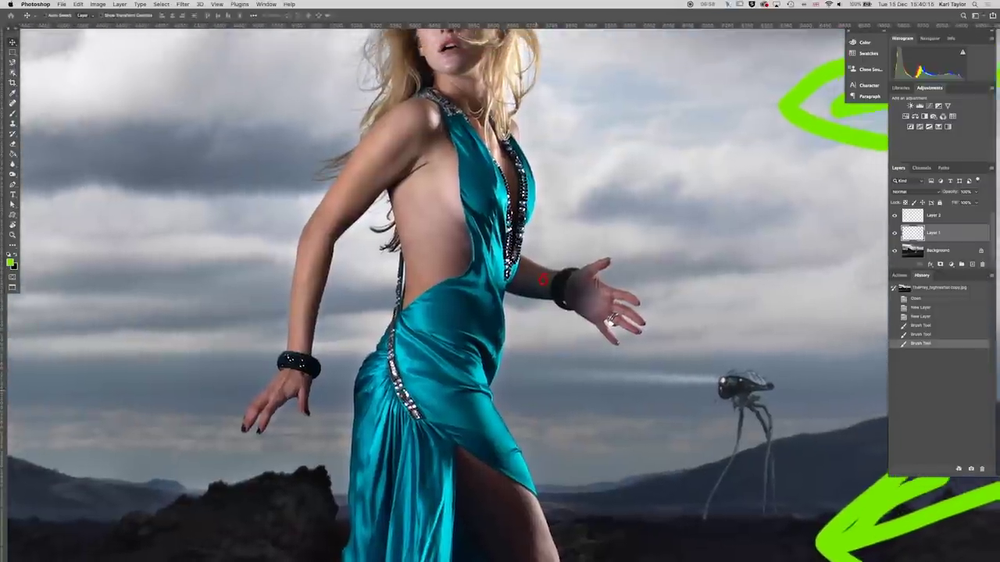
scroll(552, 309, down, 6)
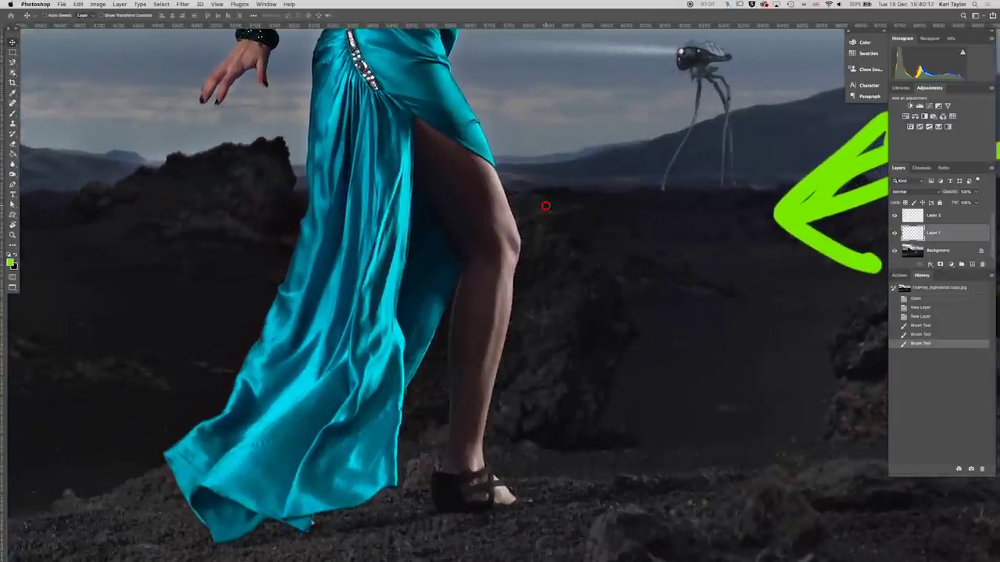
scroll(576, 219, up, 3)
scroll(567, 338, down, 2)
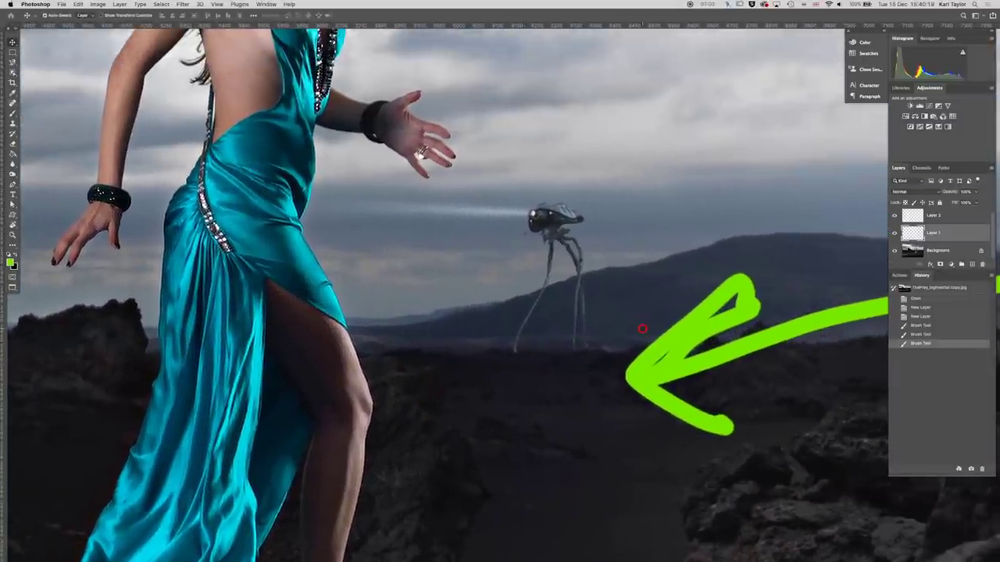
scroll(643, 328, down, 3)
scroll(678, 328, right, 5)
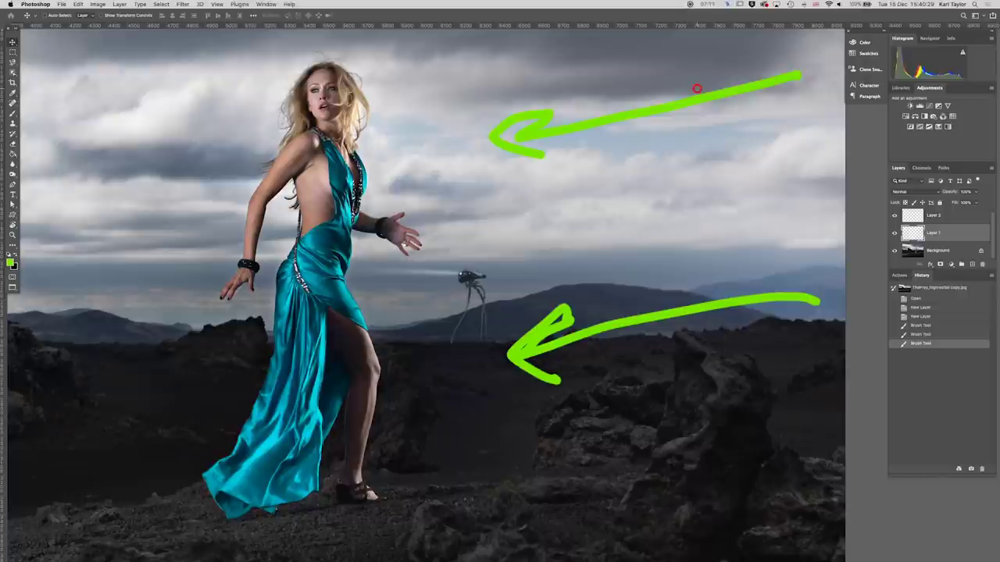
Zoom in on the face and brush a thin green line along the hair's right edge
scroll(351, 98, up, 2)
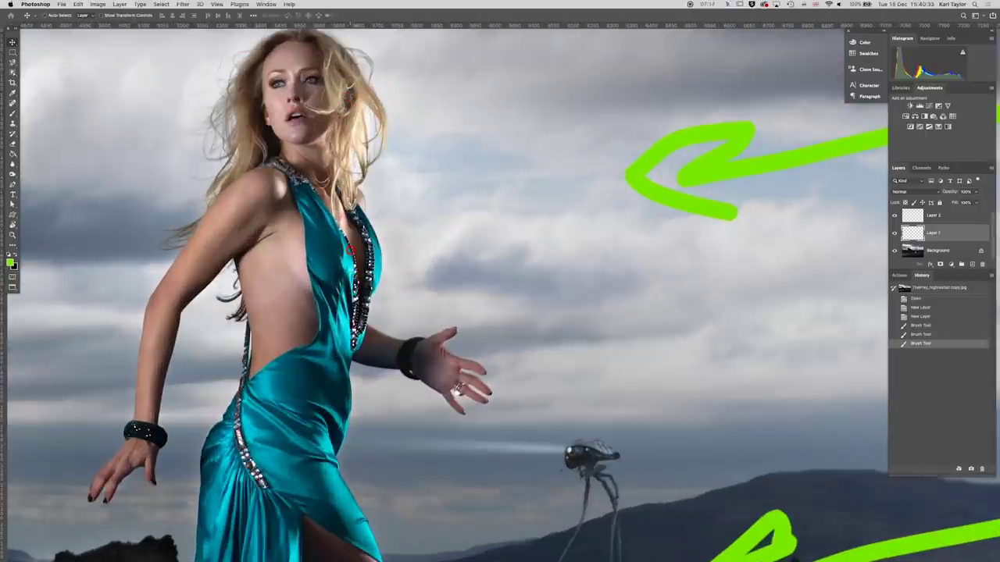
scroll(399, 169, up, 3)
scroll(400, 169, left, 3)
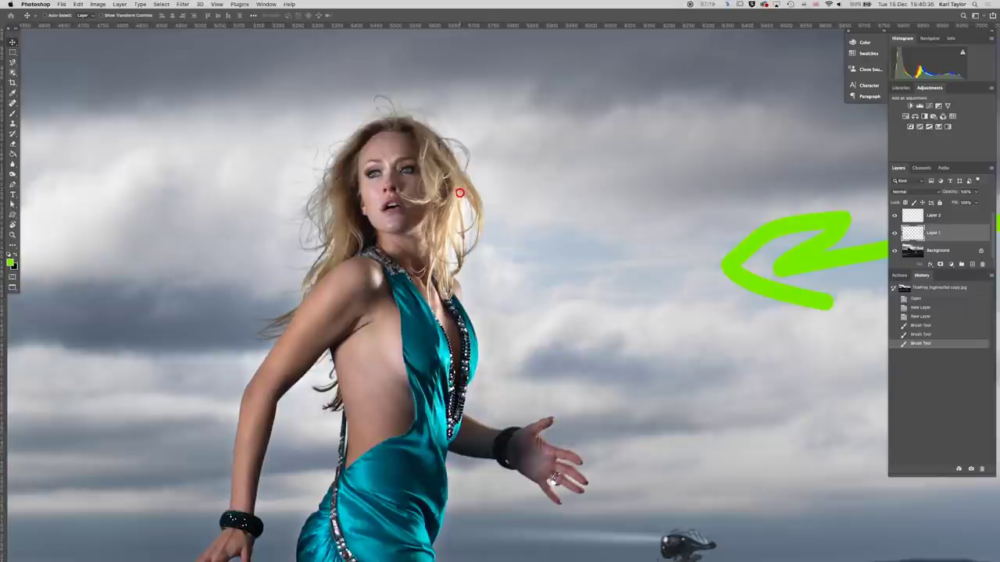
key(b)
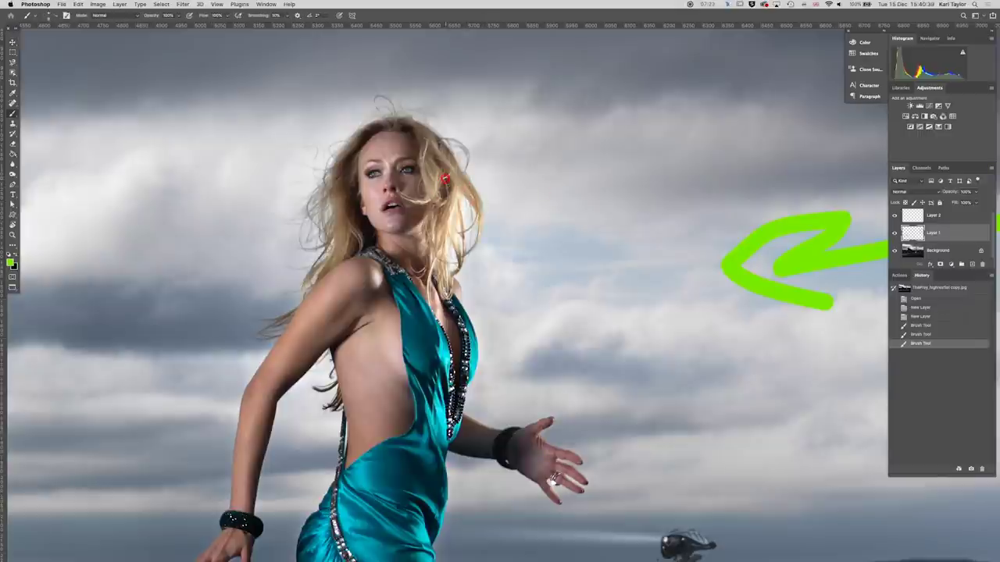
mouse_move(444, 179)
mouse_down()
mouse_move(449, 269)
mouse_move(421, 139)
mouse_move(449, 151)
mouse_move(487, 191)
mouse_move(477, 264)
mouse_up()
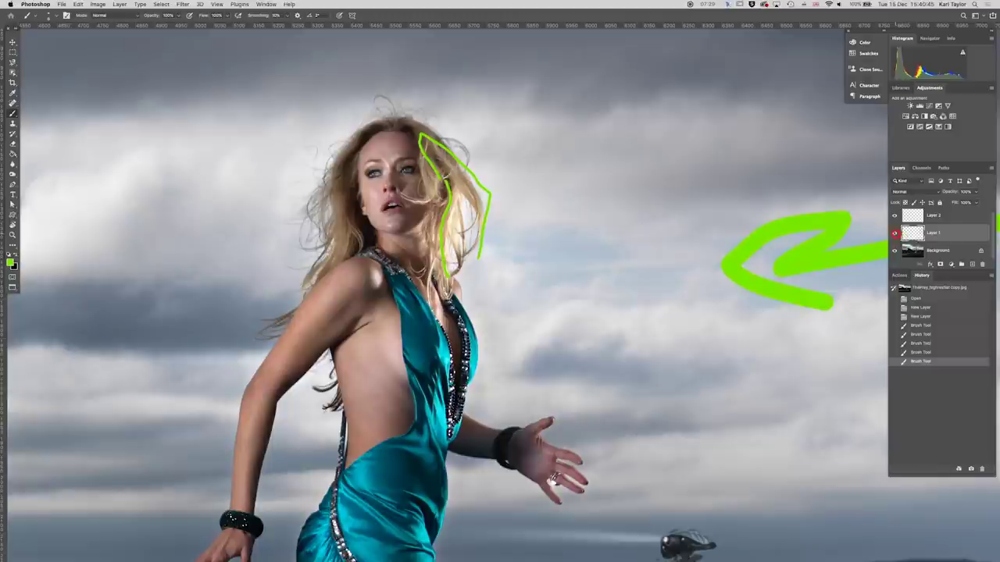
click(895, 232)
scroll(686, 250, down, 3)
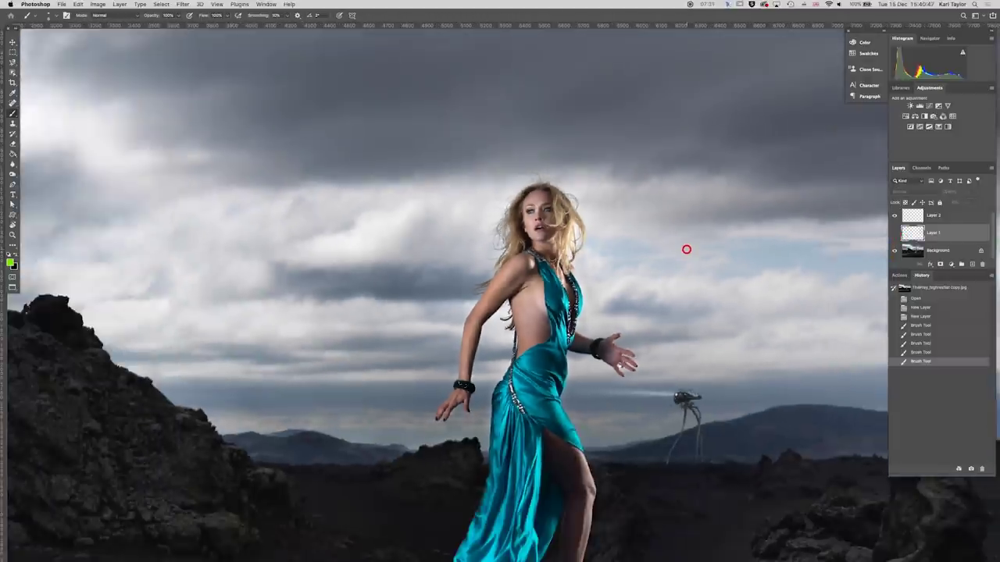
scroll(688, 250, down, 2)
scroll(649, 269, down, 2)
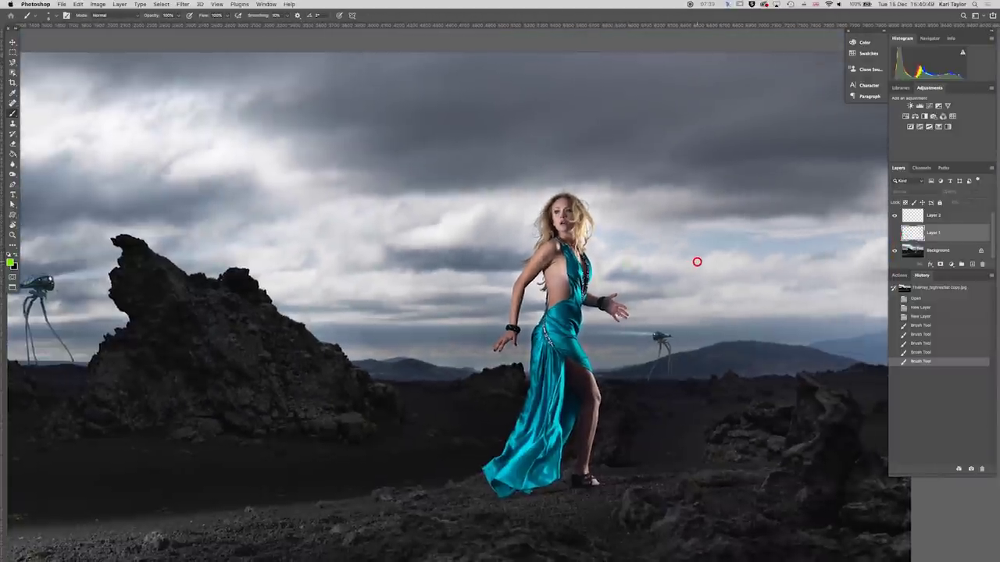
scroll(697, 262, down, 2)
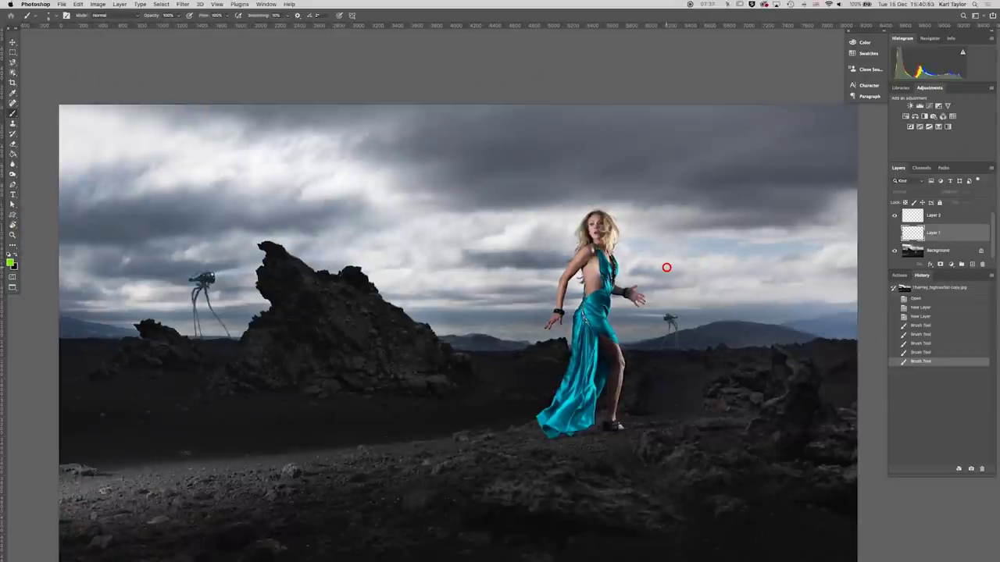
drag(631, 283, 627, 261)
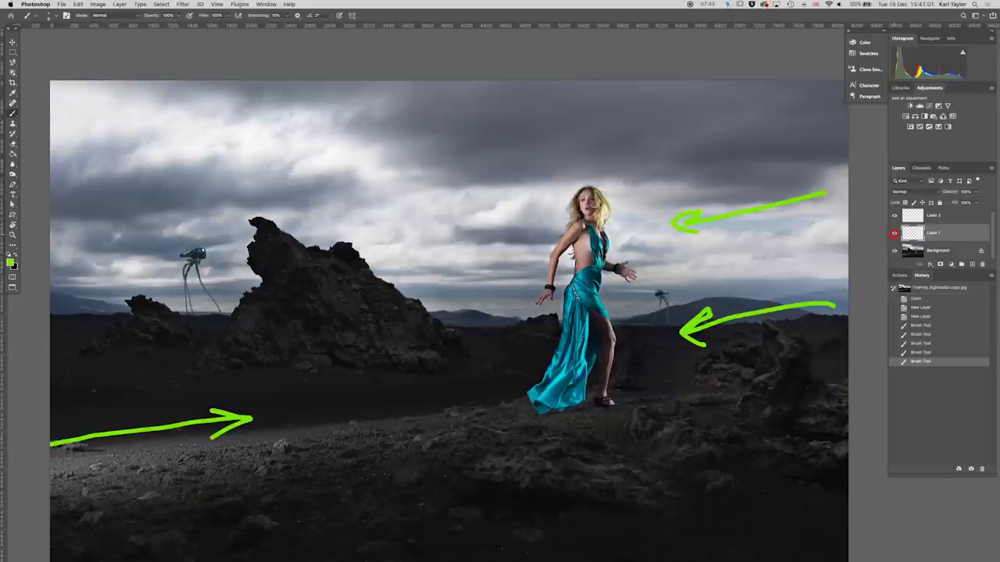
scroll(346, 375, down, 3)
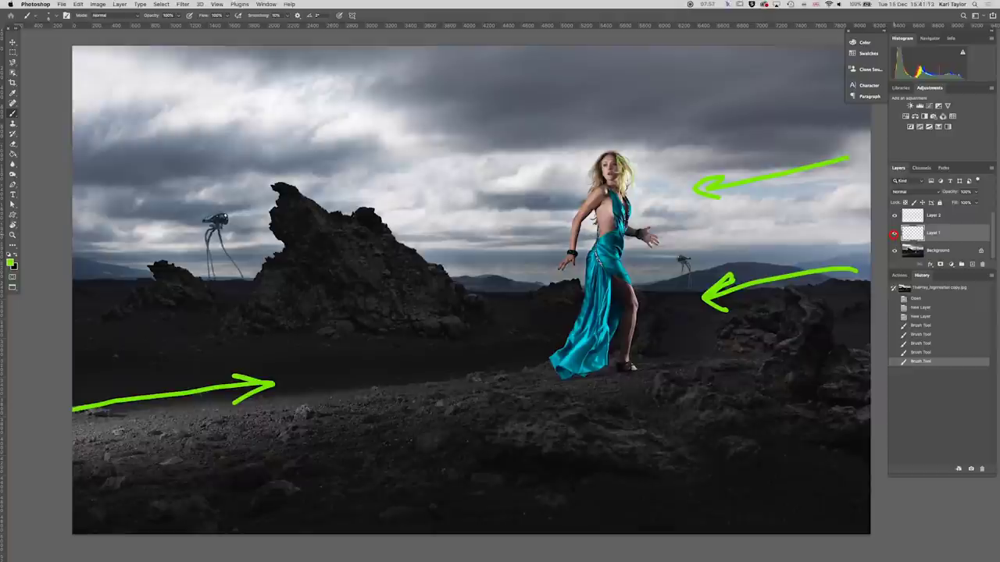
click(894, 234)
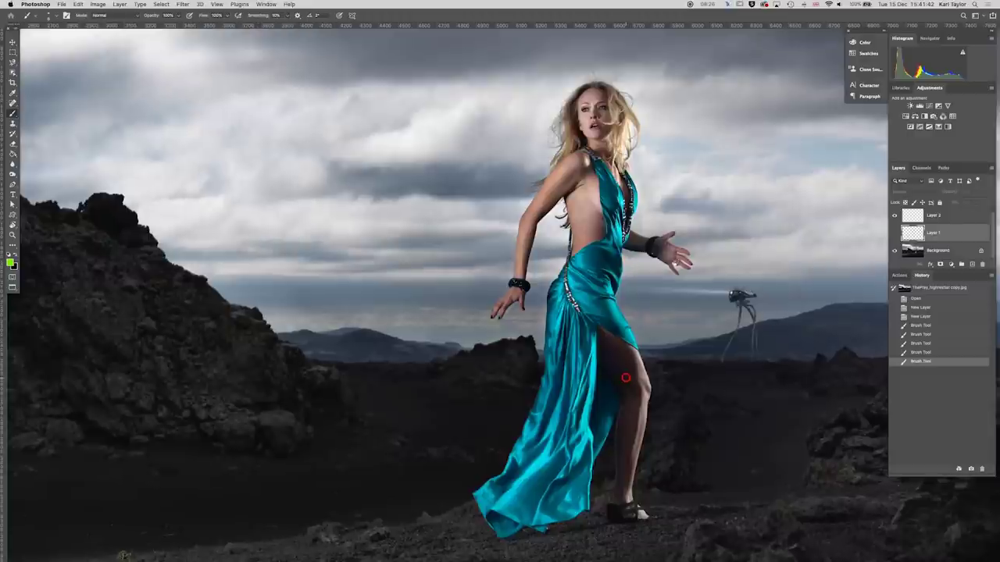
scroll(628, 372, down, 3)
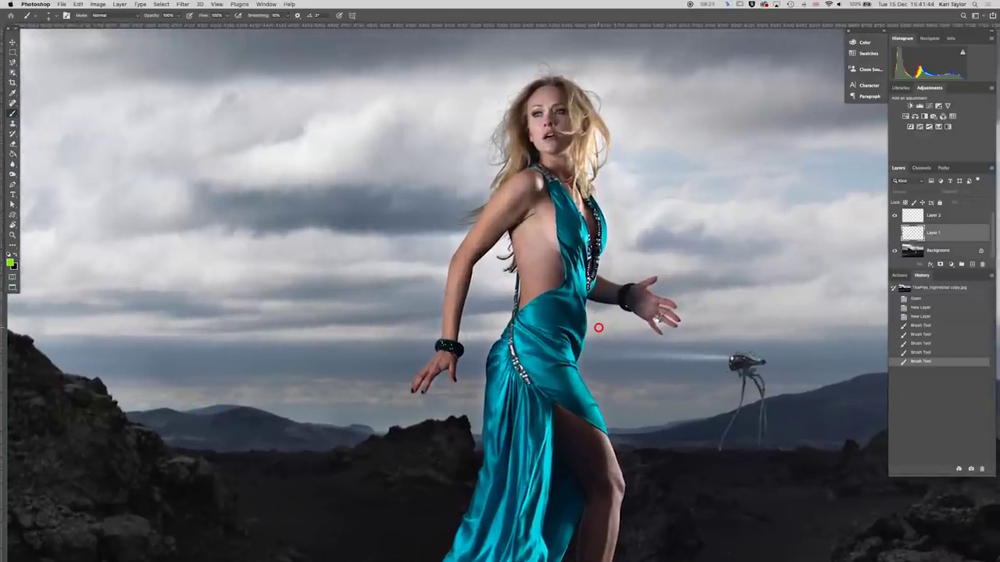
scroll(598, 327, down, 5)
scroll(599, 328, left, 4)
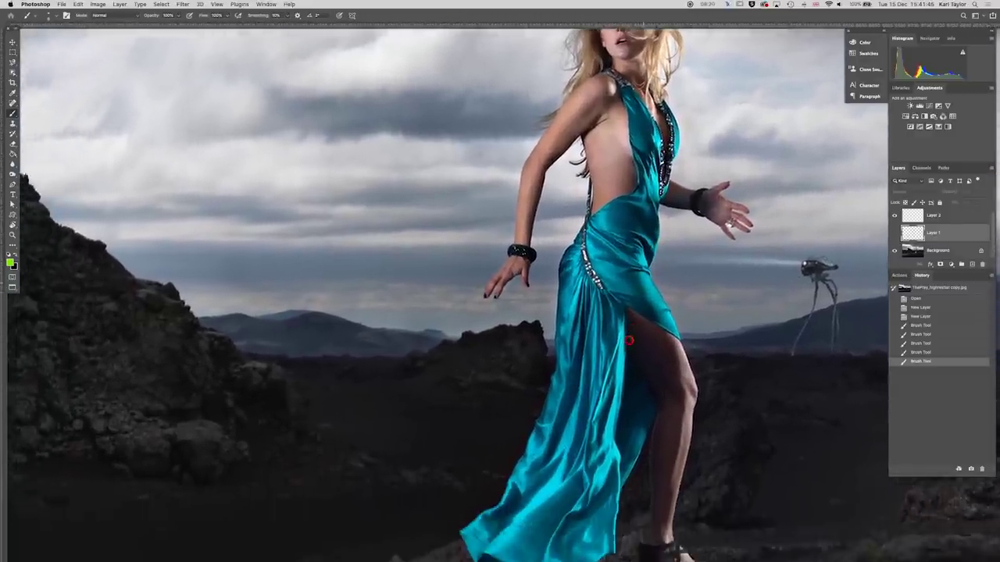
scroll(629, 340, down, 5)
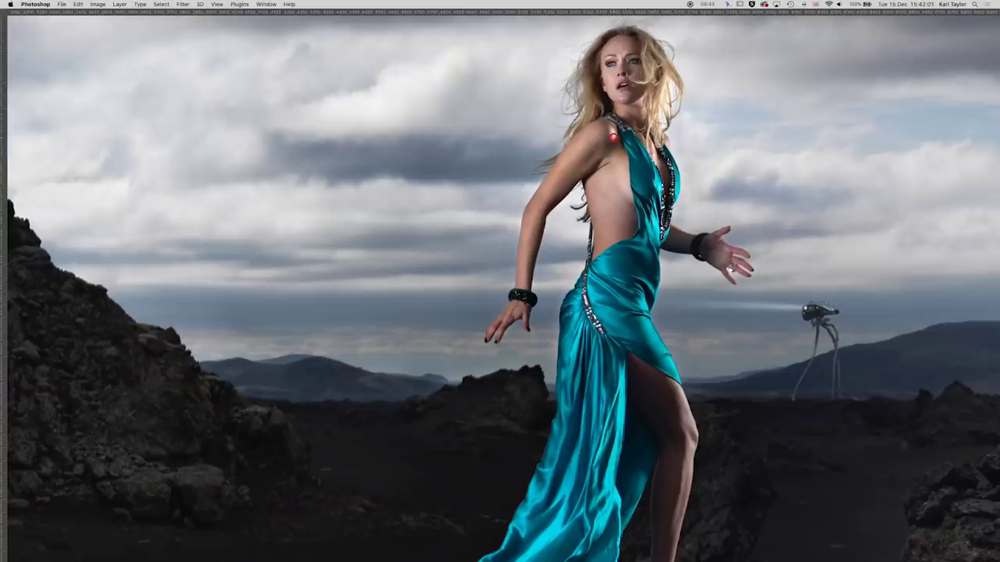
scroll(614, 138, up, 2)
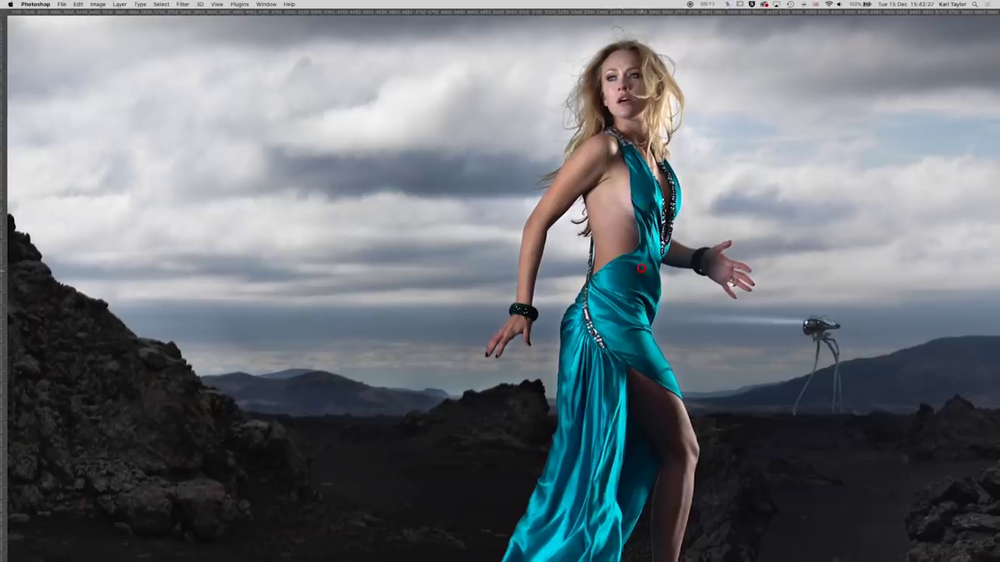
key(super+plus)
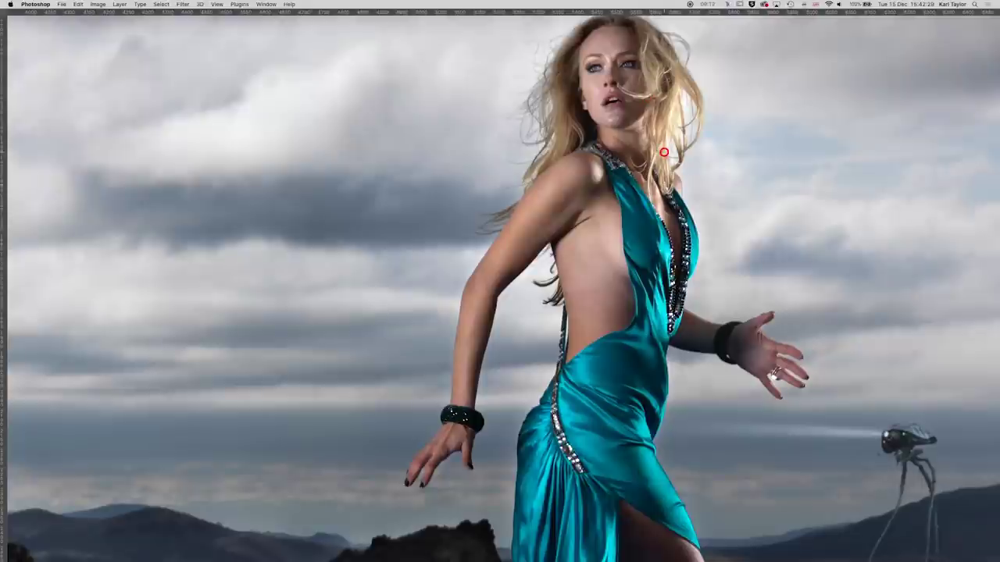
key(super+plus)
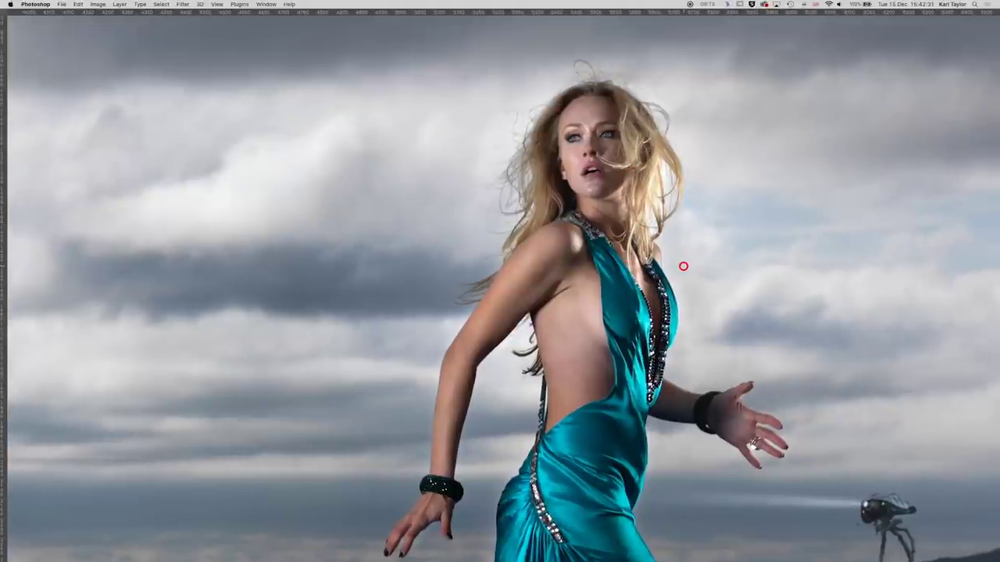
scroll(687, 261, down, 3)
scroll(688, 321, down, 10)
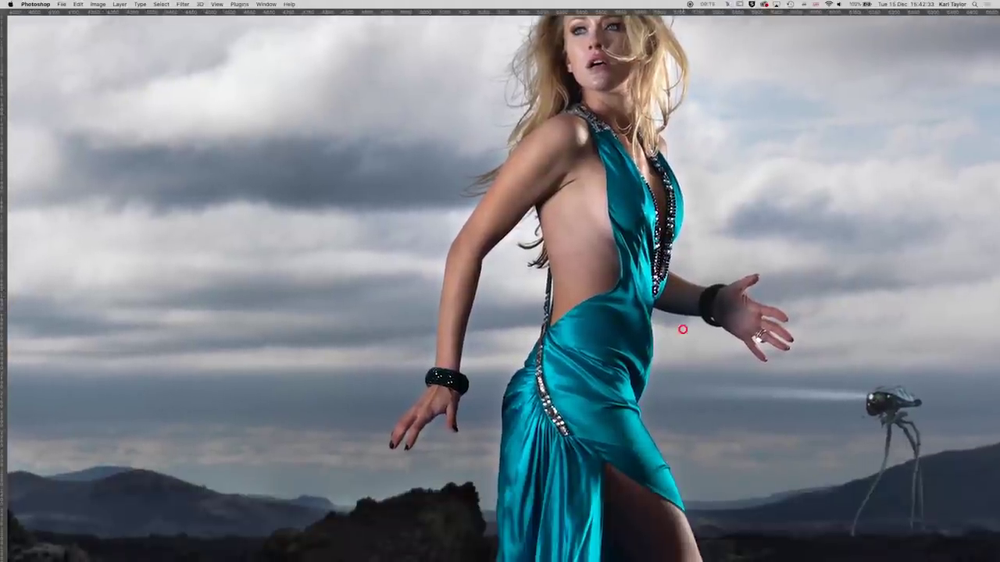
scroll(678, 352, down, 2)
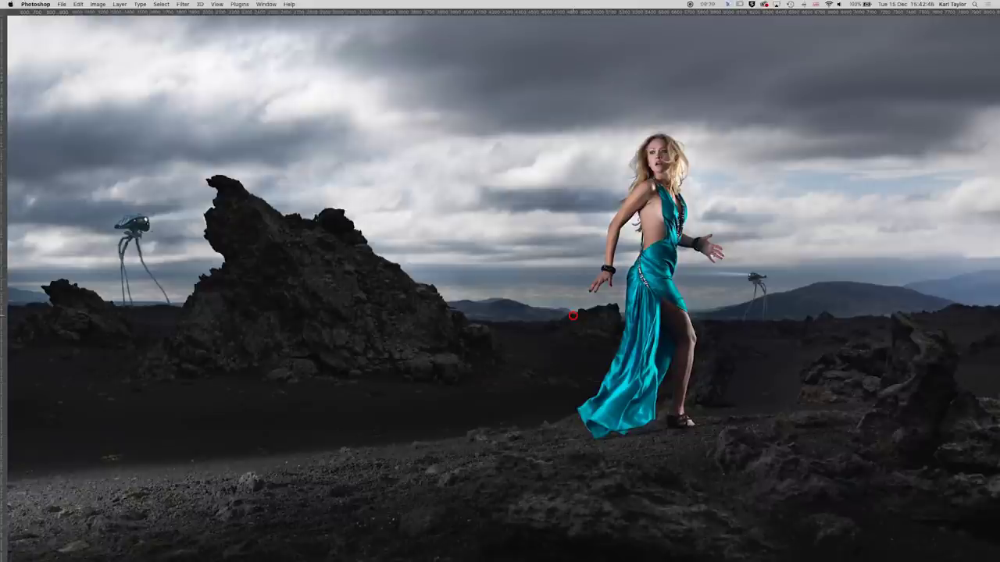
Zoom out and undo to show the right tripod without its long legs
scroll(587, 310, left, 2)
scroll(587, 310, down, 1)
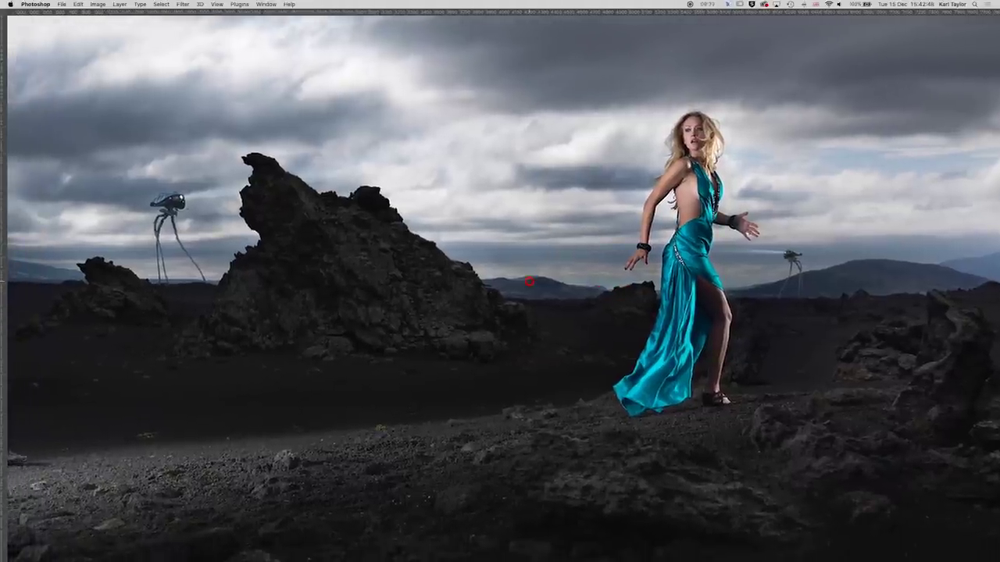
scroll(529, 282, down, 2)
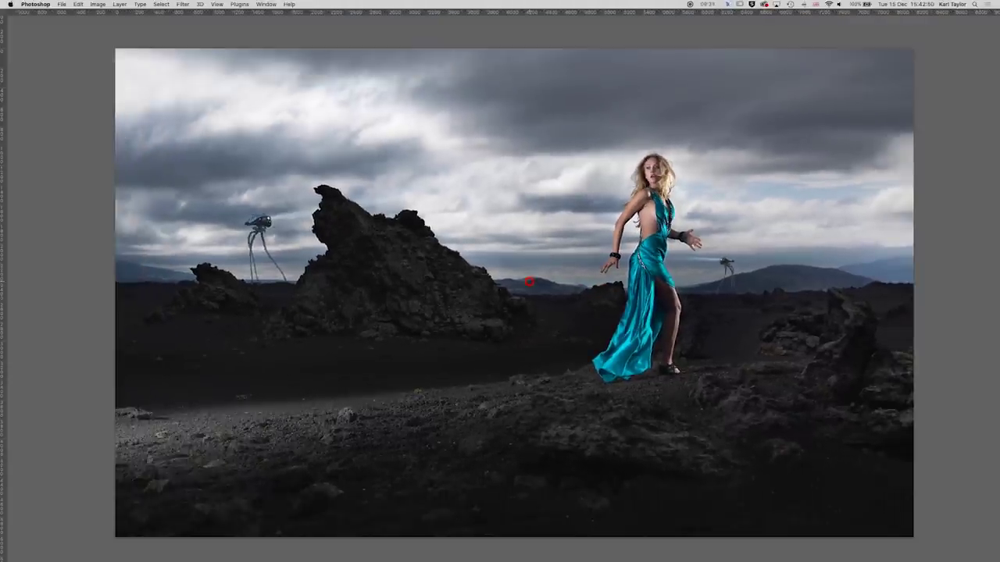
key(ctrl+z)
click(581, 217)
drag(190, 257, 279, 245)
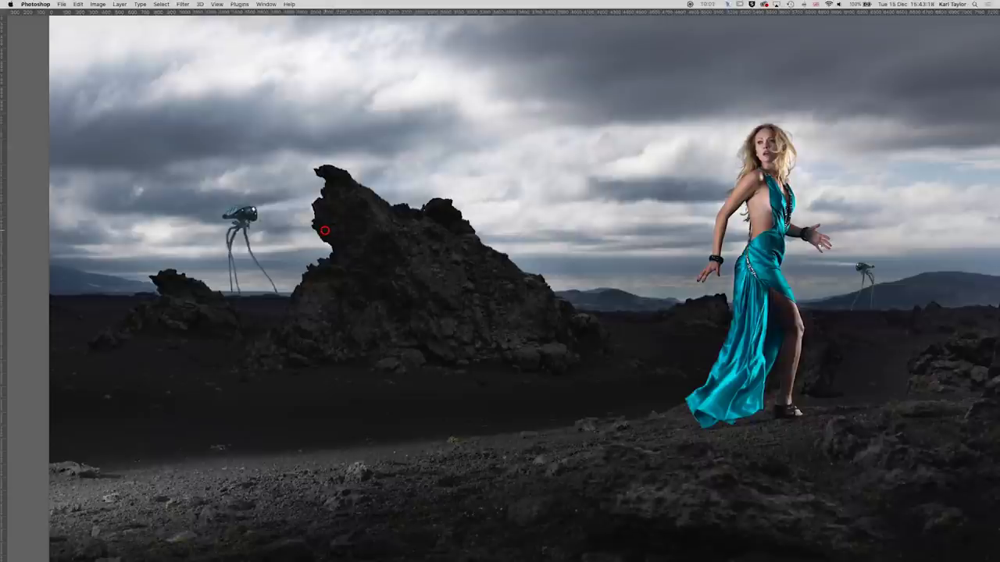
scroll(269, 220, up, 2)
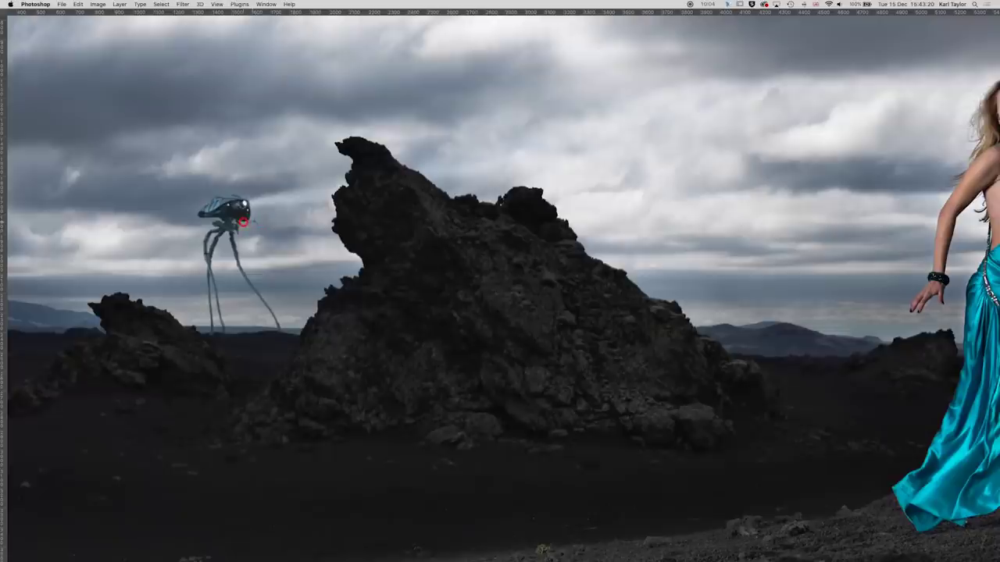
scroll(243, 222, up, 1)
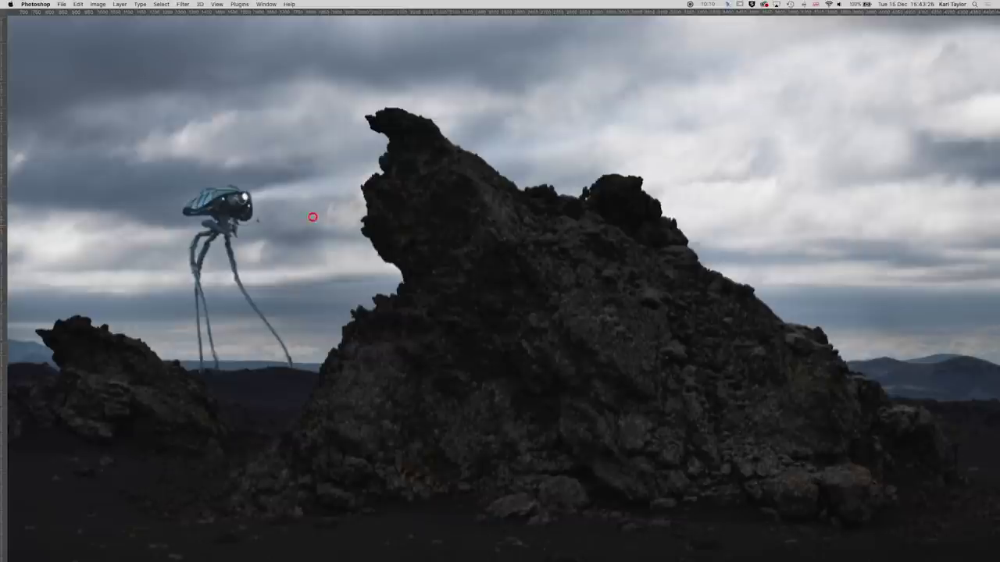
scroll(397, 224, down, 1)
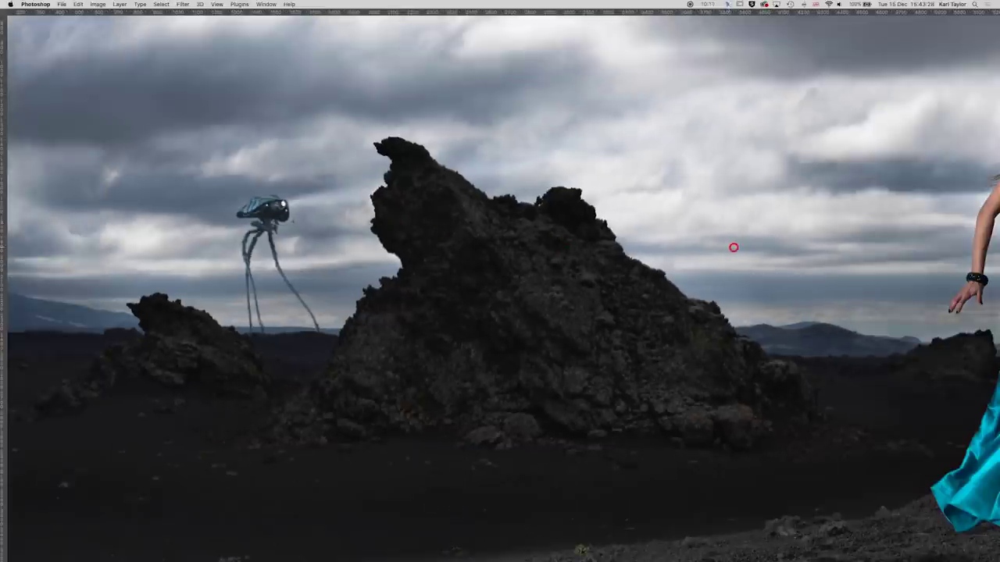
drag(734, 245, 580, 242)
scroll(654, 240, right, 5)
scroll(808, 276, up, 2)
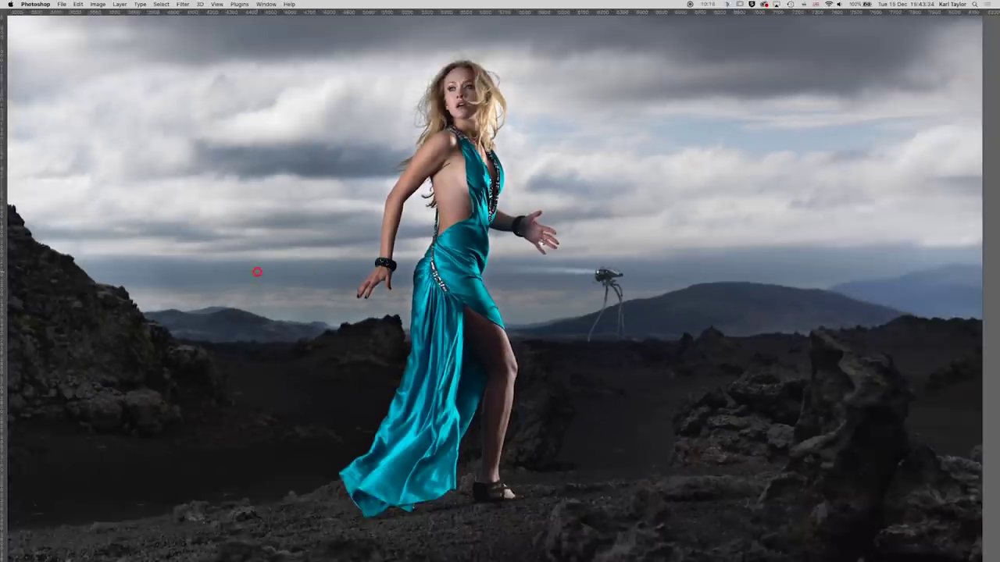
scroll(438, 267, up, 1)
scroll(438, 267, left, 10)
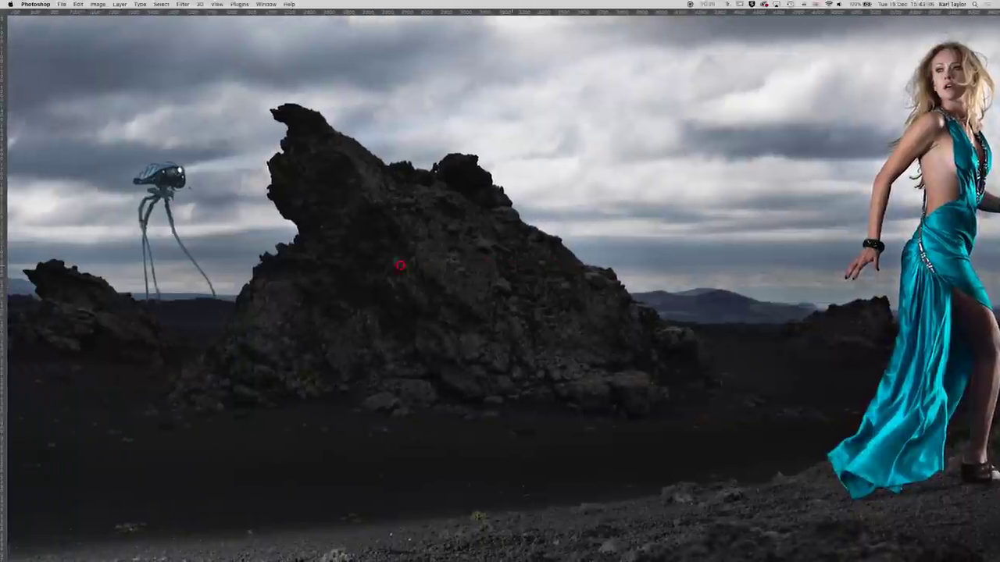
scroll(406, 268, left, 1)
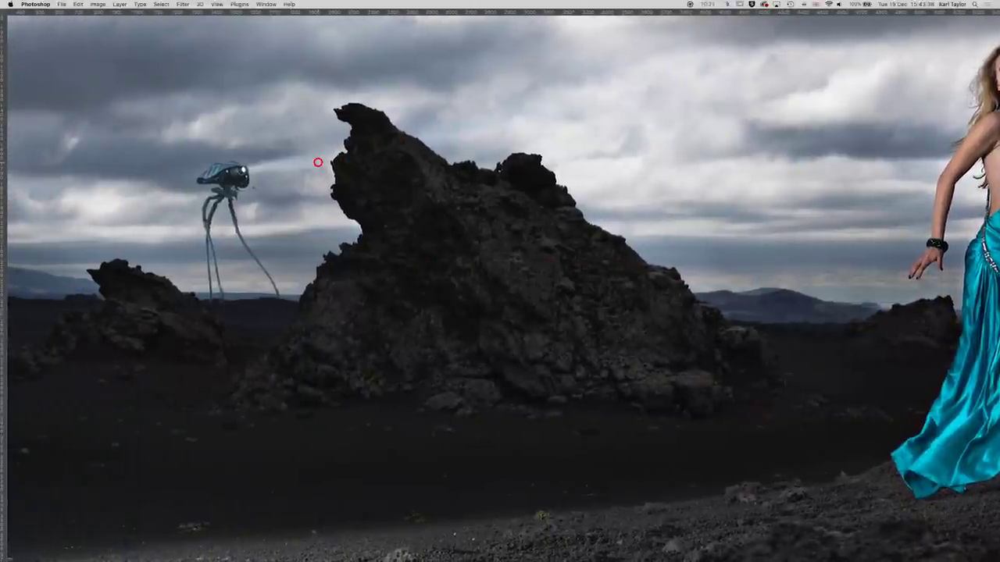
scroll(266, 162, up, 2)
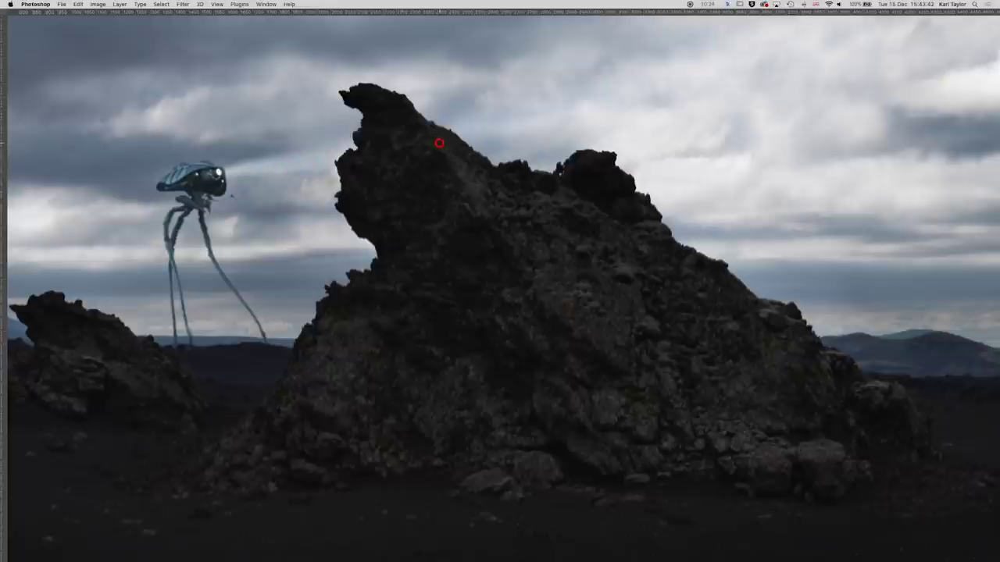
scroll(439, 143, down, 2)
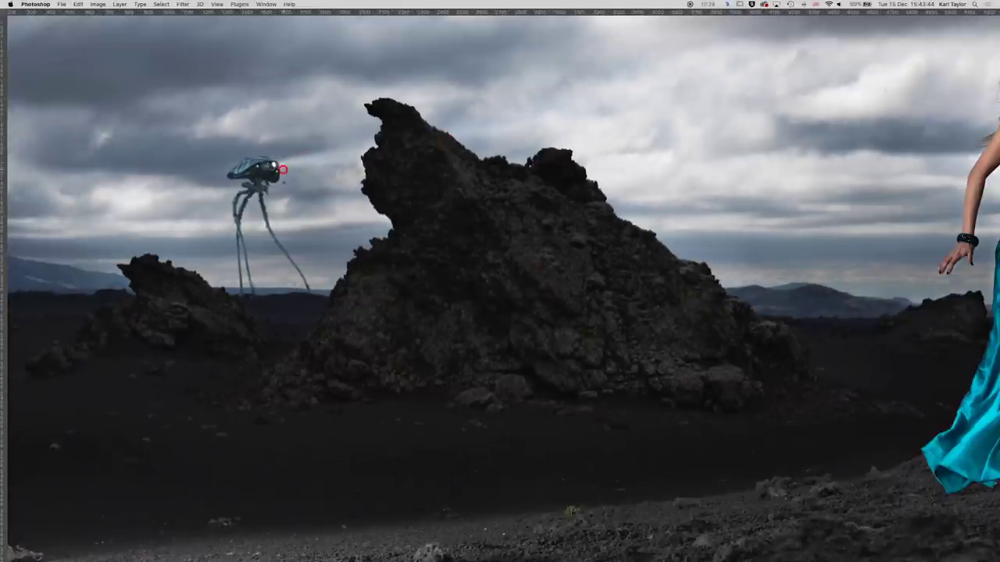
scroll(600, 192, down, 1)
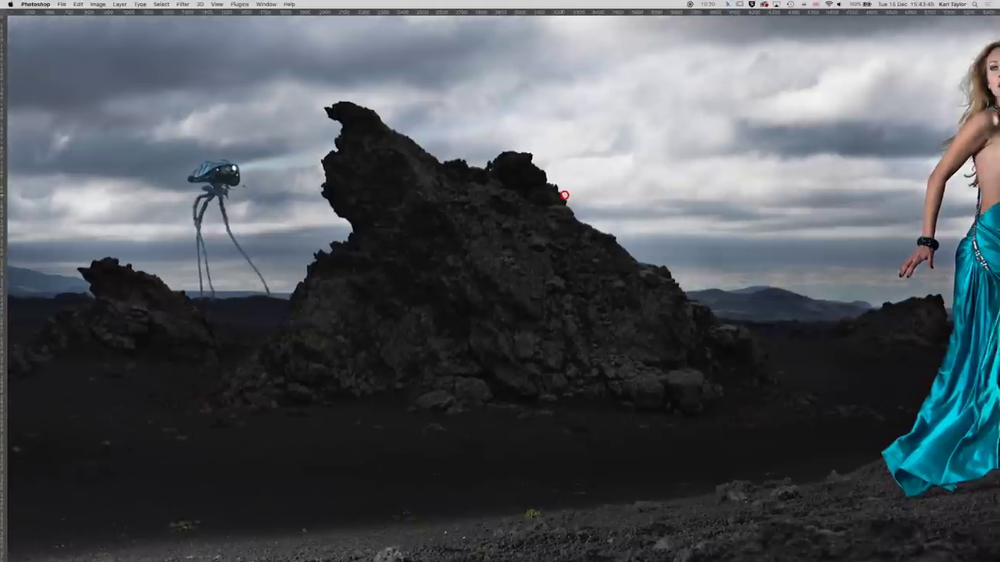
scroll(688, 187, down, 1)
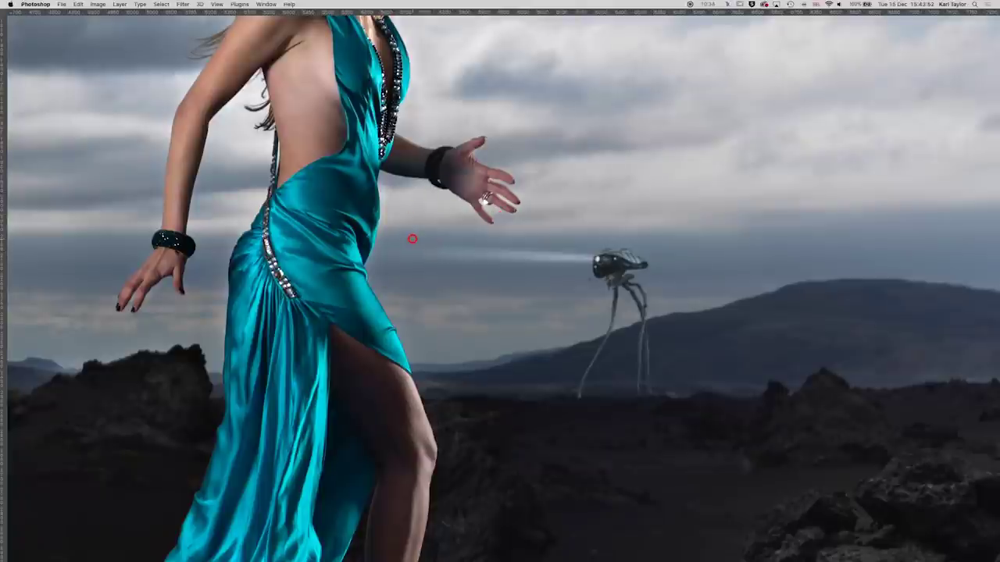
Undo to reveal the wider uncropped composite and fit the whole image on screen
scroll(409, 239, down, 10)
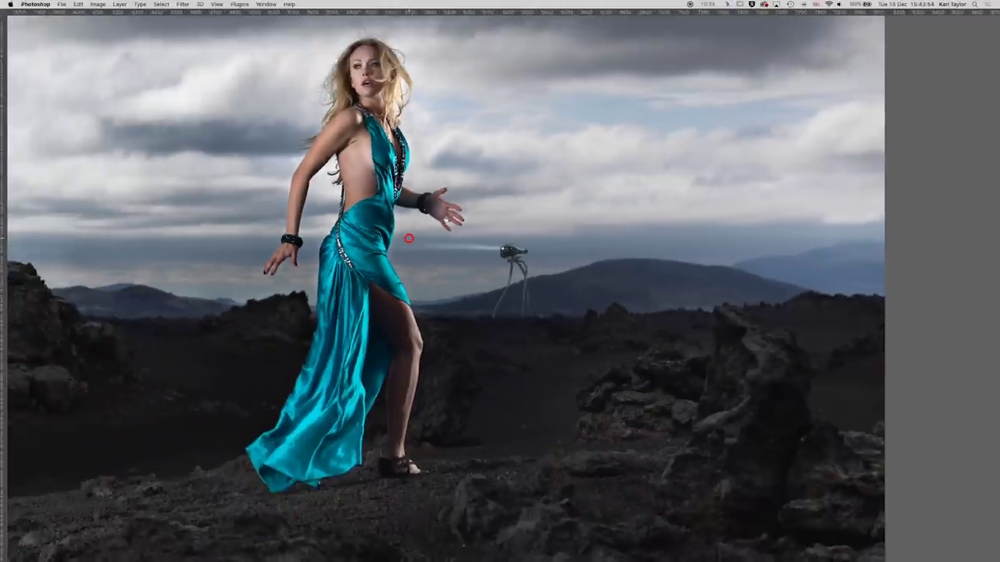
key(ctrl+z)
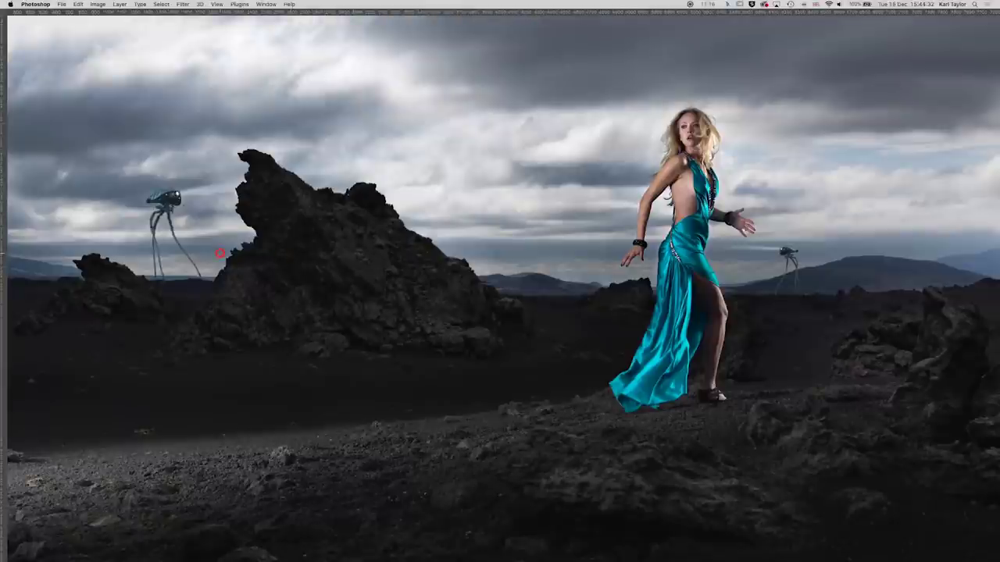
drag(221, 253, 300, 271)
key(super+0)
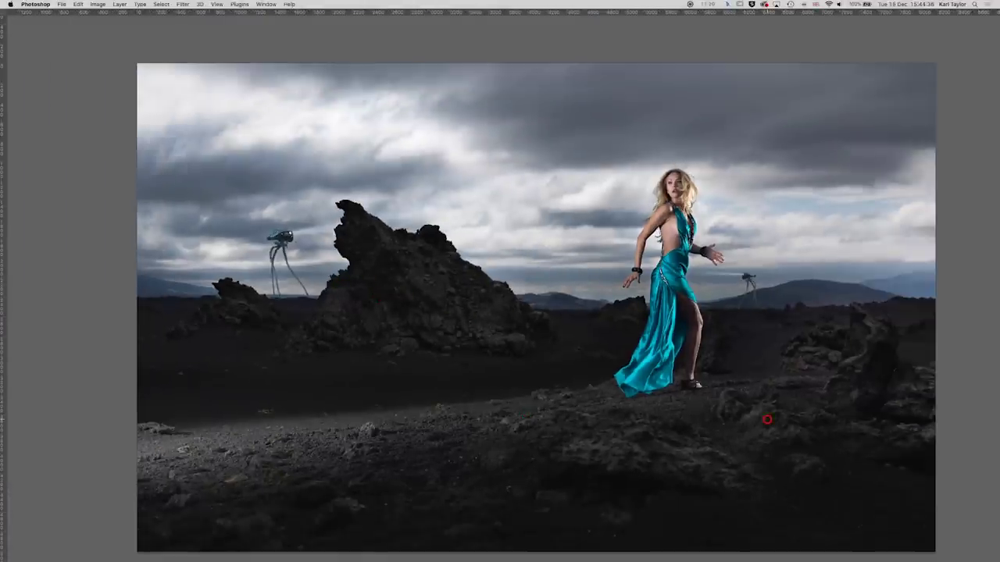
Pan and zoom around the full composite, inspecting the foreground rocks at lower right
scroll(767, 419, up, 2)
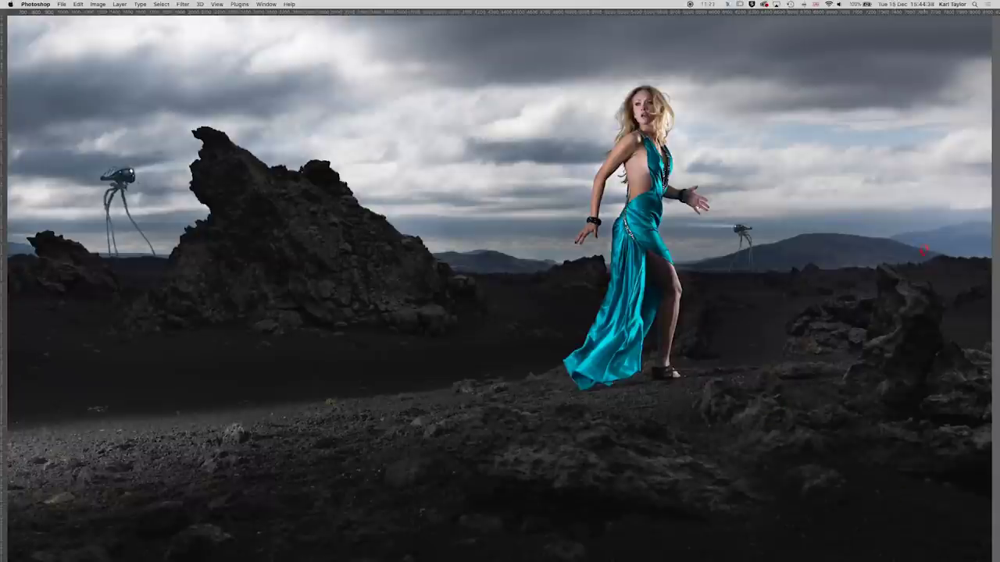
scroll(914, 321, up, 2)
drag(904, 293, 796, 253)
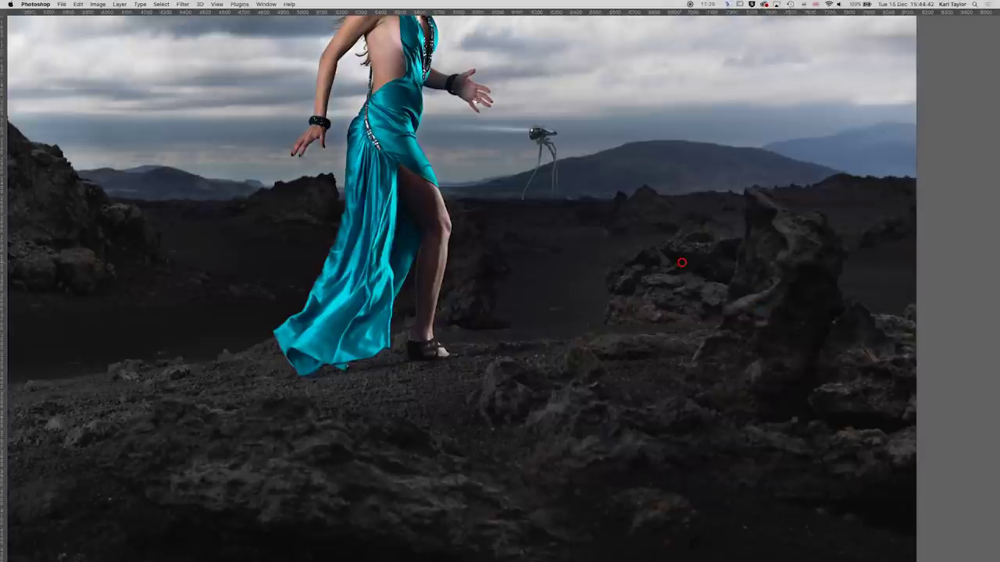
scroll(638, 367, down, 5)
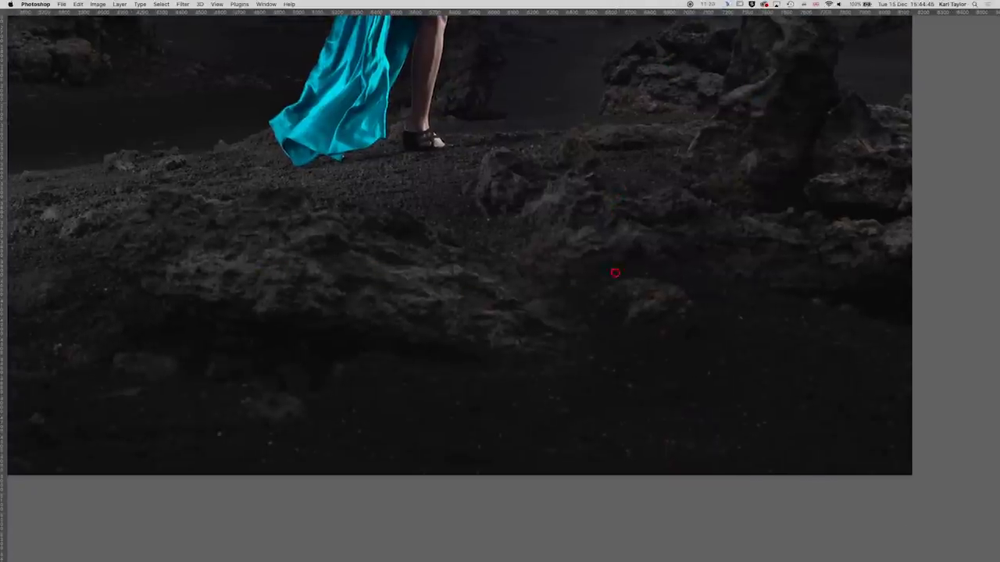
scroll(580, 217, down, 2)
scroll(510, 249, up, 5)
scroll(510, 248, left, 5)
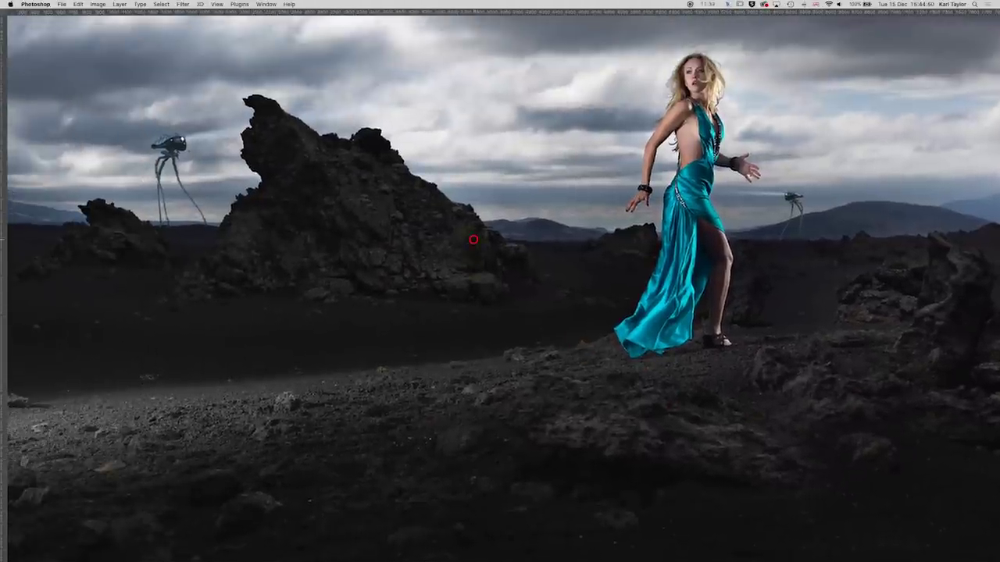
scroll(485, 261, down, 3)
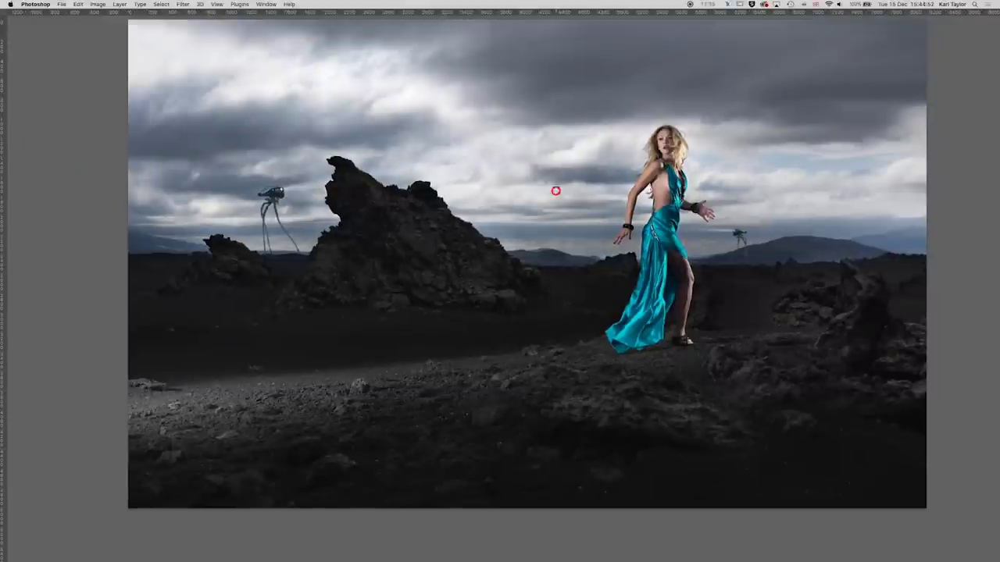
scroll(547, 199, up, 2)
scroll(547, 200, right, 3)
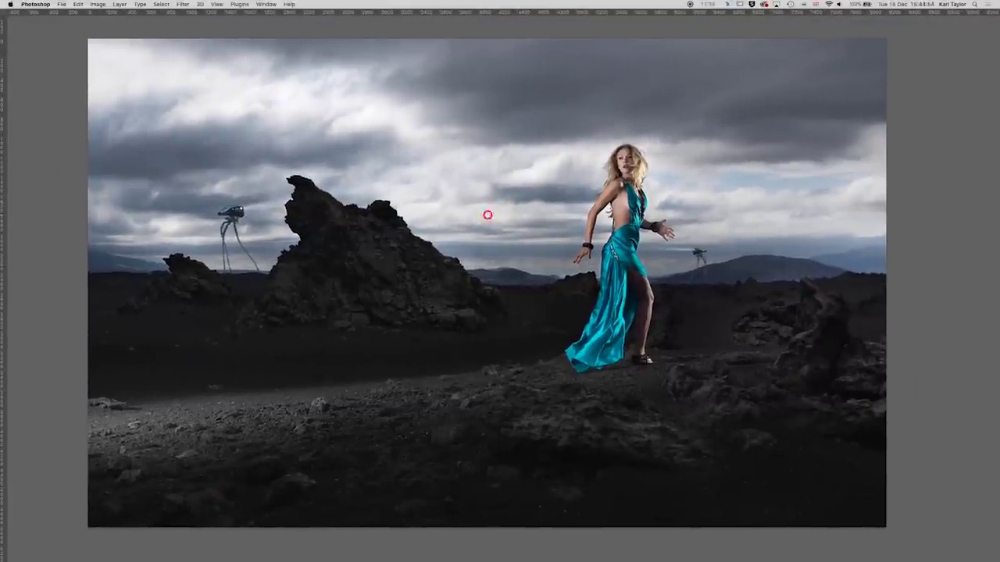